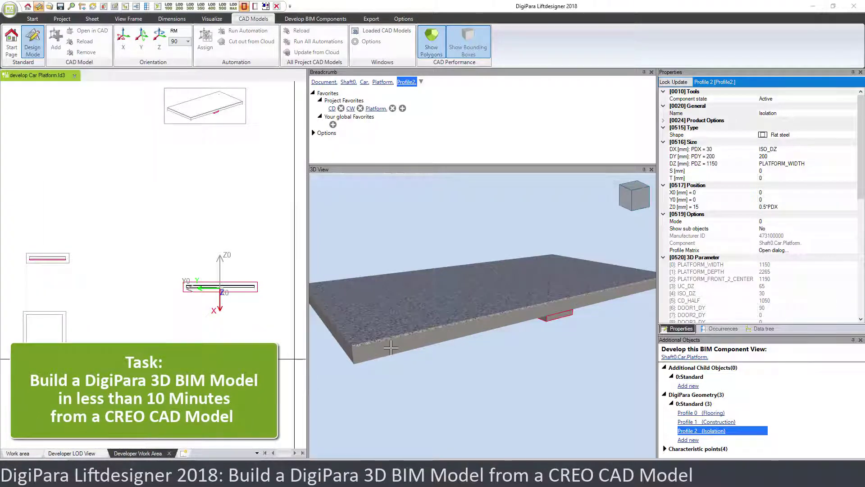
Examine the car platform in 3D and select its isolation, flooring and construction profiles to see the geometry each one covers.
middle_click_drag(390, 347, 399, 351)
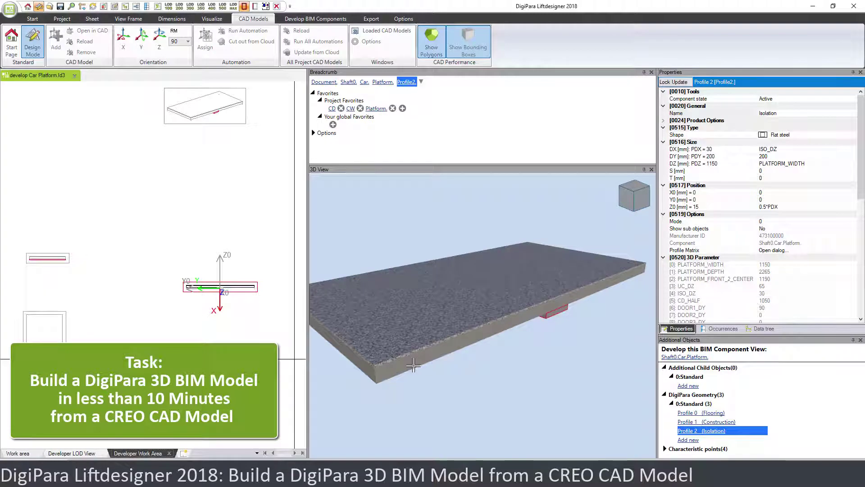
middle_click_drag(425, 351, 412, 336)
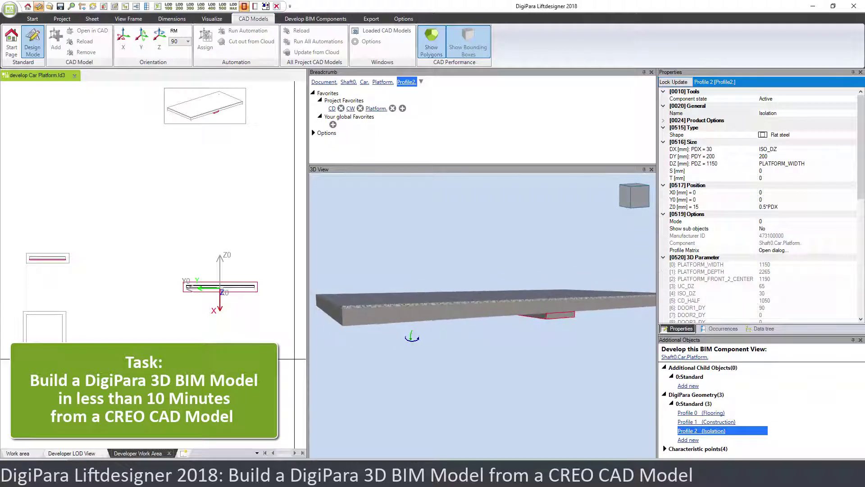
left_click(534, 316)
middle_click_drag(534, 315, 533, 318)
left_click(524, 304)
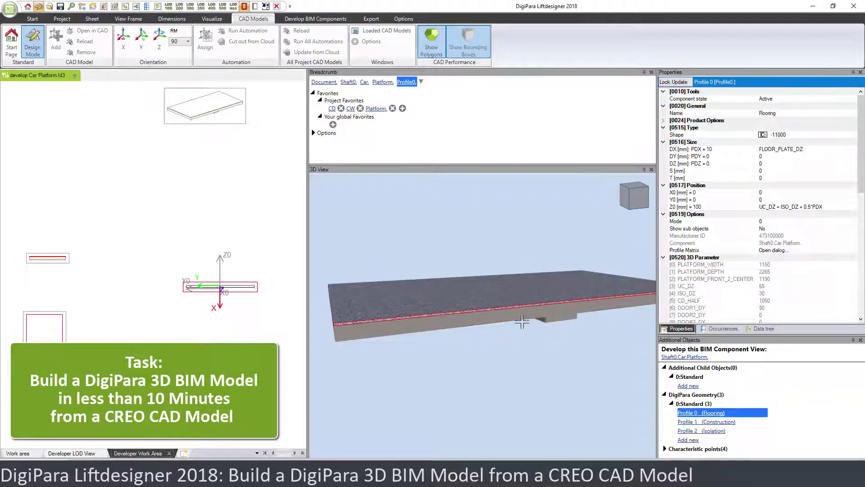
left_click(522, 319)
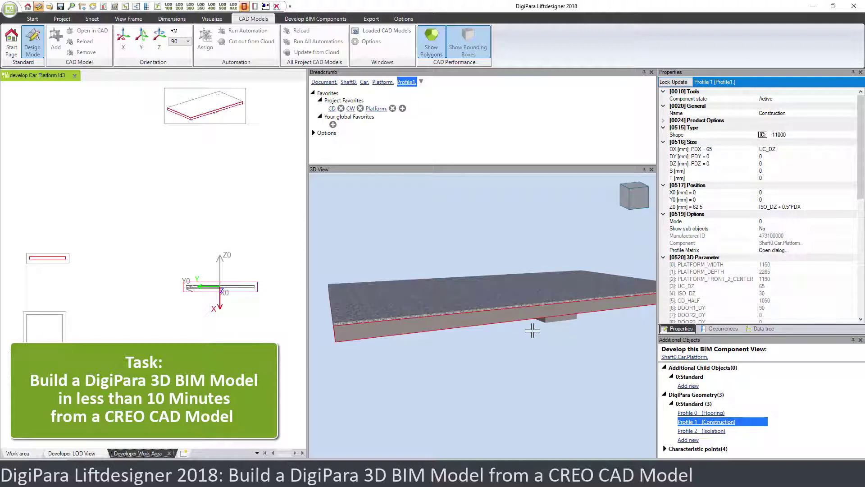
middle_click_drag(500, 329, 497, 321)
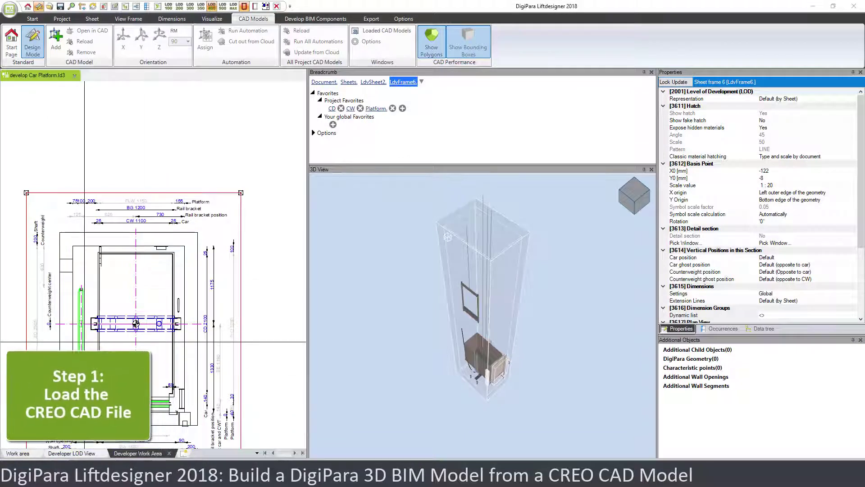
Insert the CREO assembly prey_bodenrahmen.asm from the computer as a CAD model on the car platform.
middle_click_drag(191, 251, 202, 211)
scroll(202, 211, "down", 2)
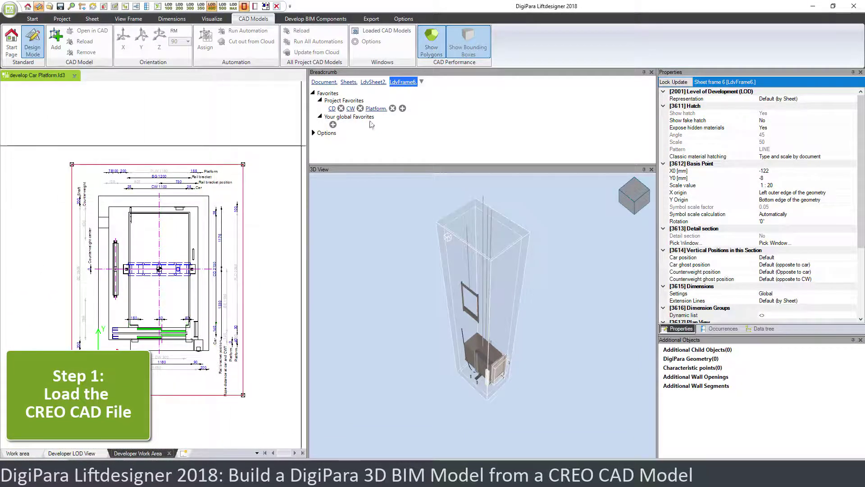
left_click(377, 109)
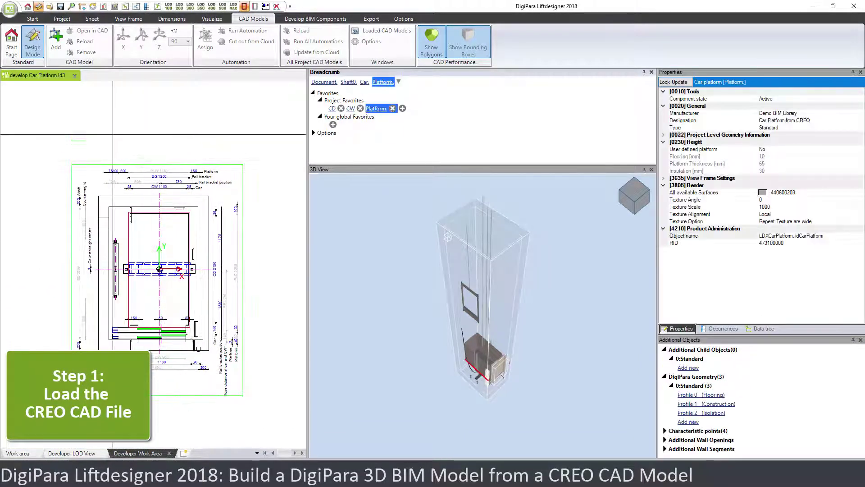
left_click(57, 40)
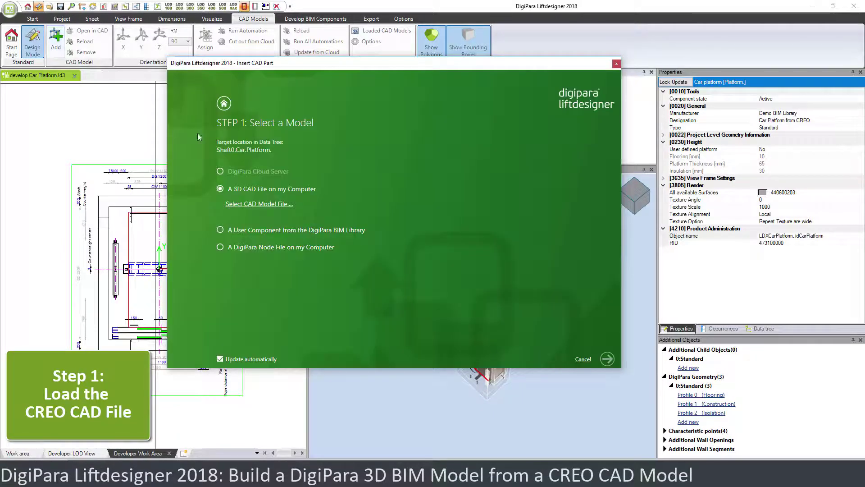
left_click(266, 205)
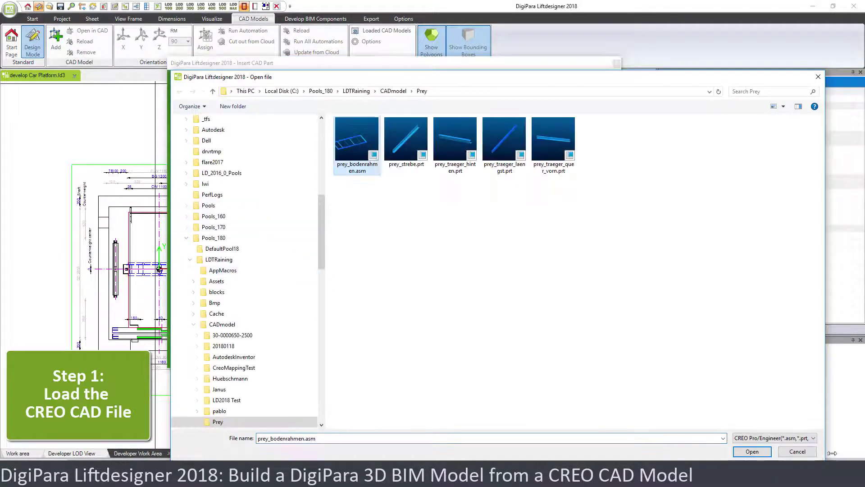
left_click(751, 451)
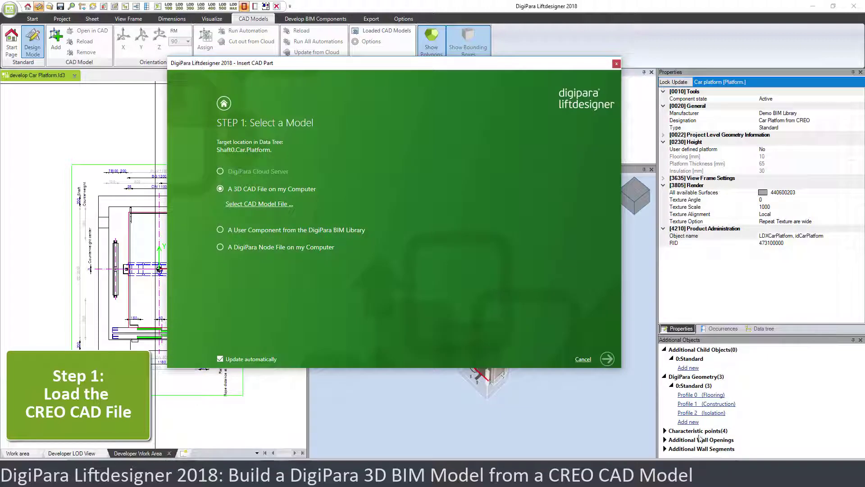
left_click(608, 359)
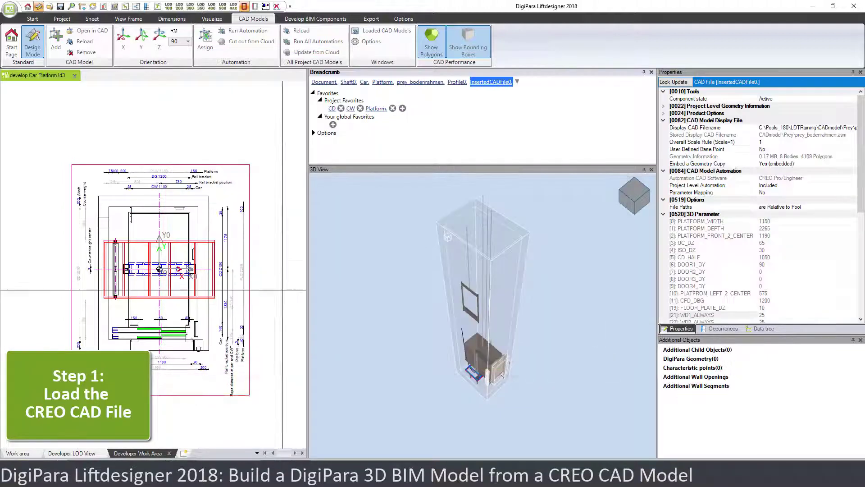
Rotate the inserted prey_bodenrahmen frame 90° about its Z axis and inspect its fit beneath the car.
left_click(206, 241)
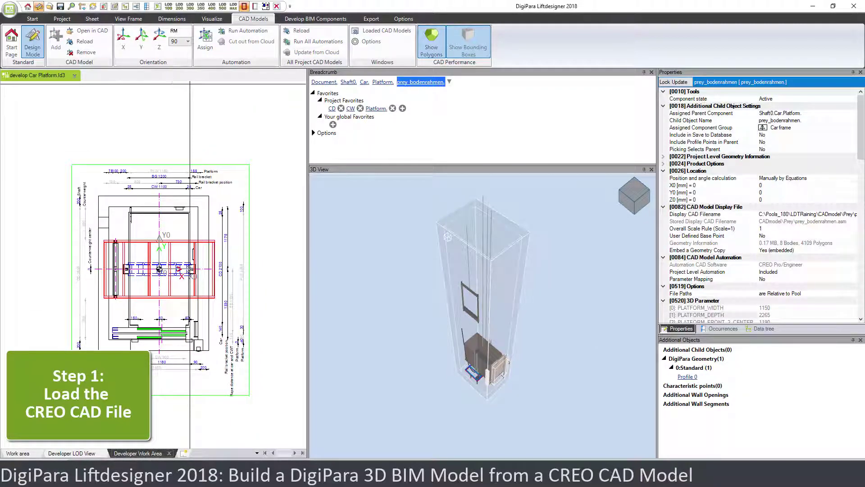
left_click(158, 41)
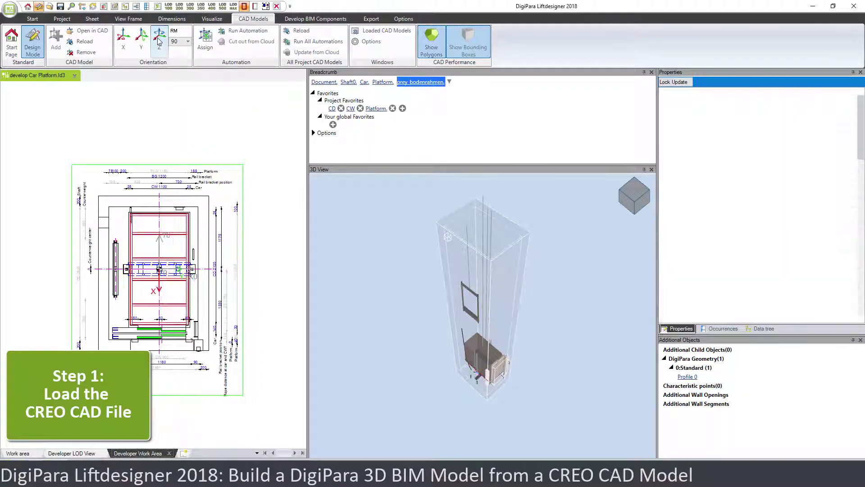
middle_click_drag(487, 300, 488, 259)
middle_click_drag(489, 430, 493, 331)
scroll(496, 328, "up", 6)
scroll(497, 327, "up", 3)
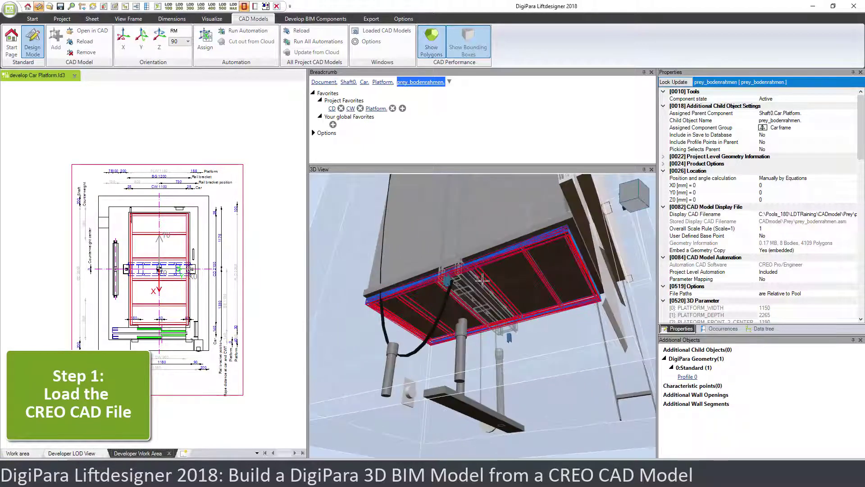
middle_click_drag(482, 280, 459, 289)
scroll(153, 266, "down", 5)
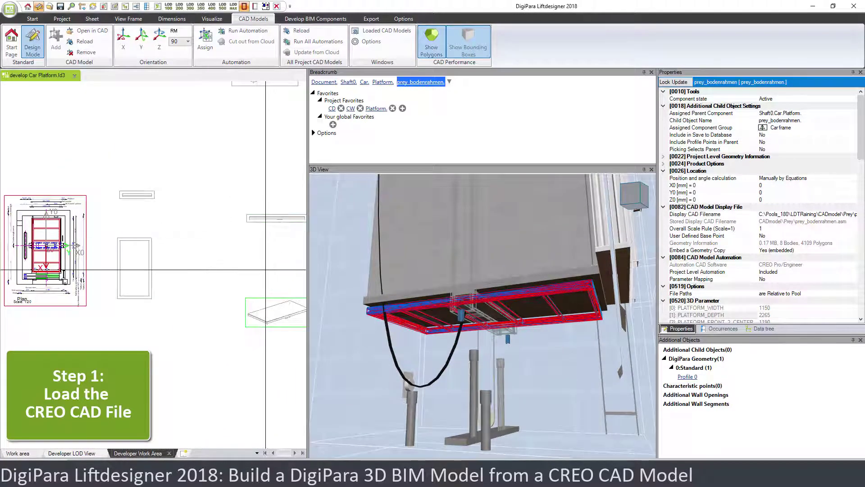
Check the platform's separate section and isometric view frames for the inserted frame.
middle_click_drag(273, 227, 185, 253)
scroll(189, 238, "up", 3)
scroll(189, 241, "up", 3)
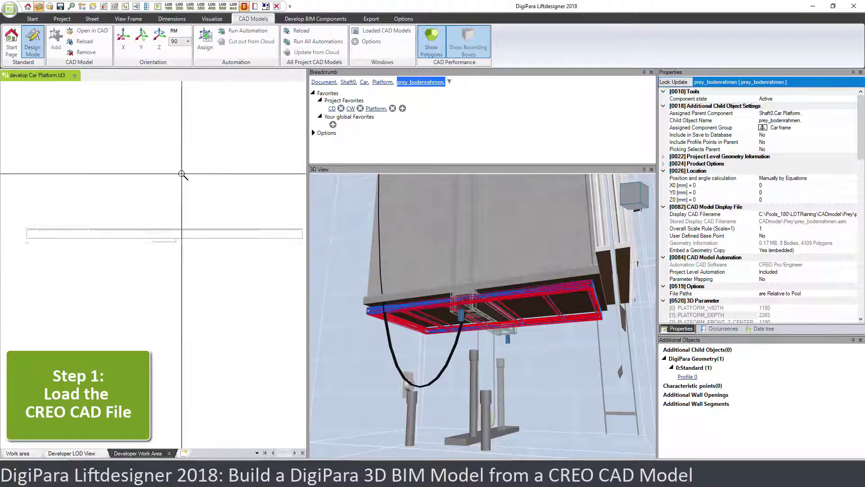
scroll(252, 260, "down", 6)
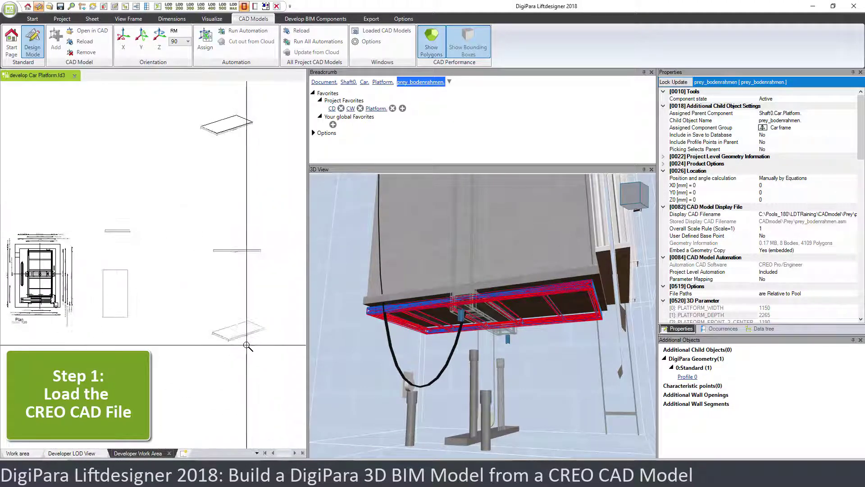
left_click(198, 138)
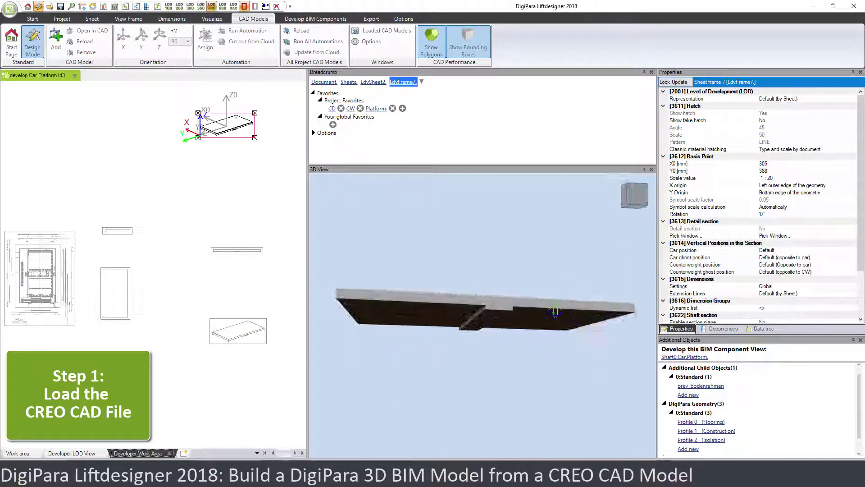
middle_click_drag(53, 267, 201, 334)
scroll(201, 334, "up", 5)
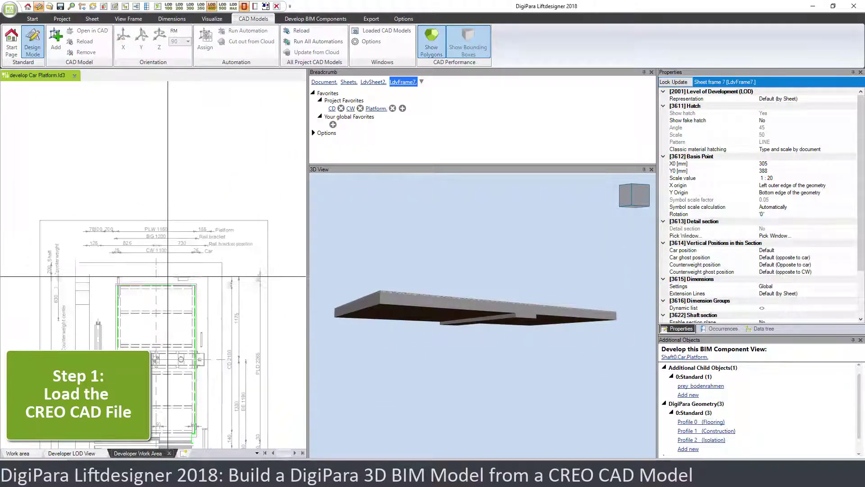
Select the prey_bodenrahmen frame in the plan and examine its place under the car platform in the data tree.
left_click(184, 317)
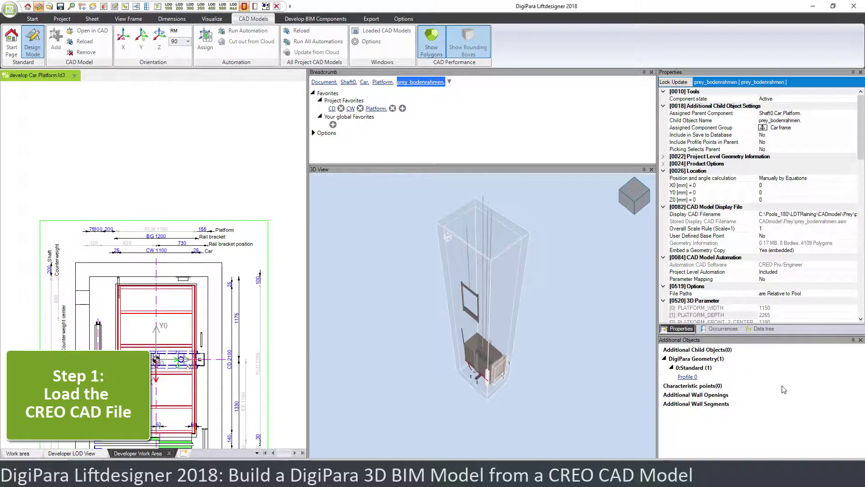
left_click(752, 329)
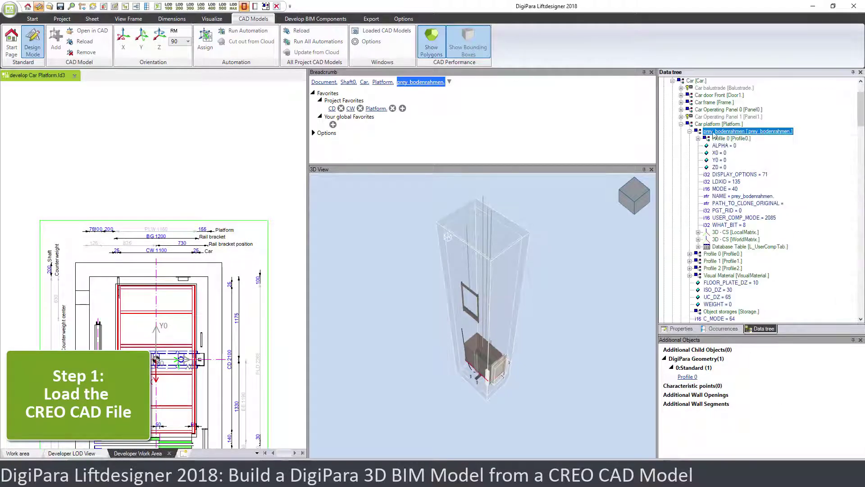
double_click(699, 131)
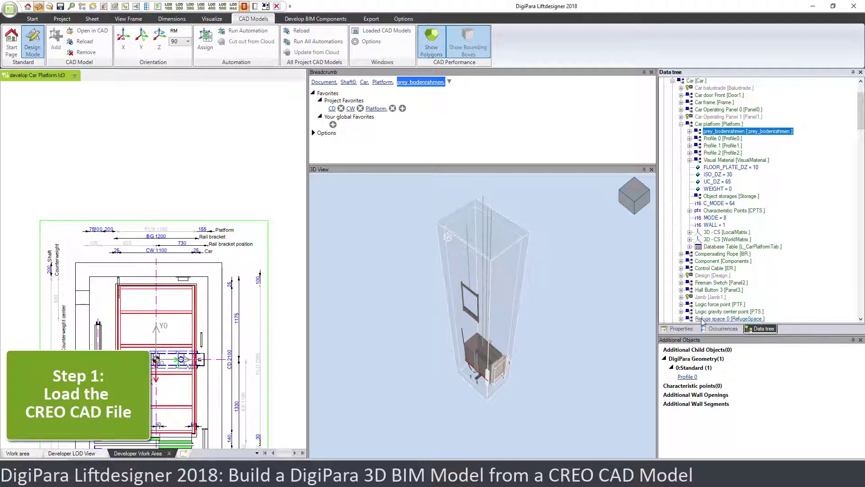
left_click(678, 330)
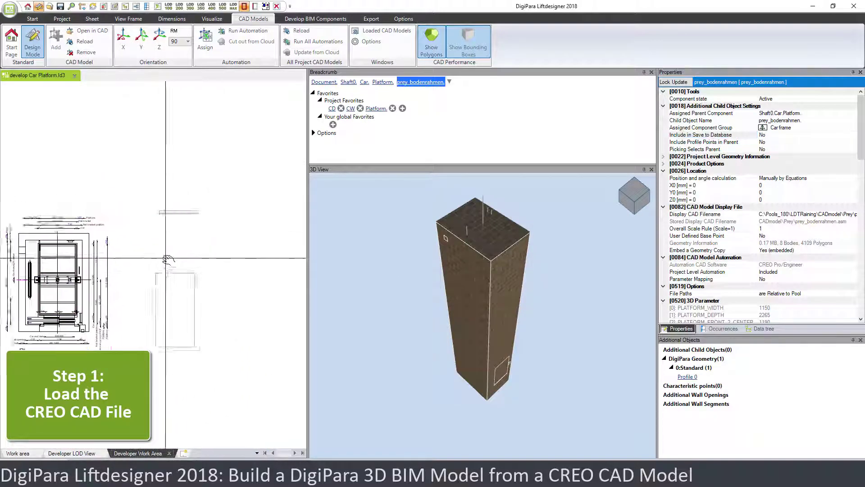
Set Include in Save to Database to Yes for the prey_bodenrahmen child object.
left_click(816, 134)
left_click(852, 136)
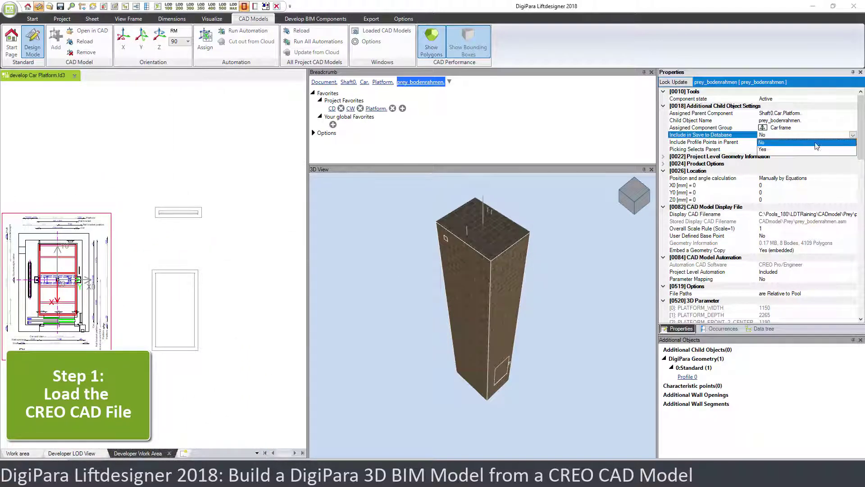
left_click(774, 151)
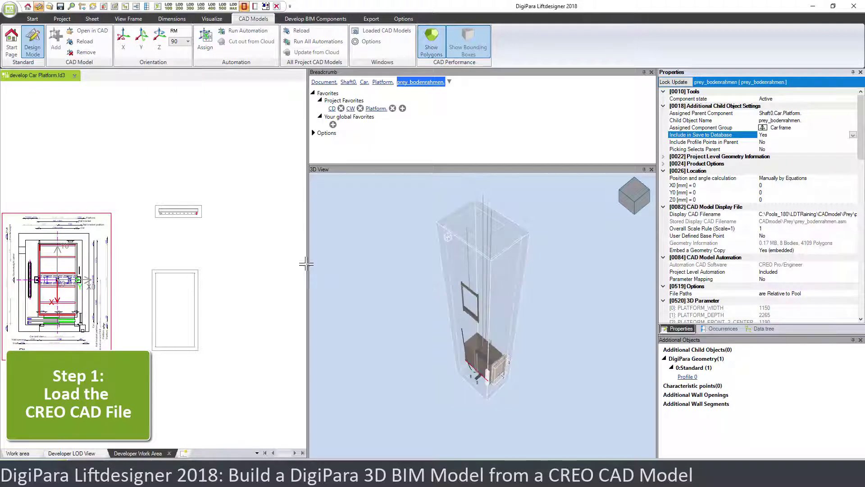
Select the prey_bodenrahmen frame in the platform's side section and flip it with two 90° rotations about its X axis.
mouse_move(252, 258)
middle_mouse_down()
mouse_move(243, 247)
mouse_move(201, 254)
middle_mouse_up()
scroll(201, 255, "down", 1)
mouse_move(203, 269)
middle_mouse_down()
mouse_move(183, 251)
mouse_move(196, 270)
middle_mouse_up()
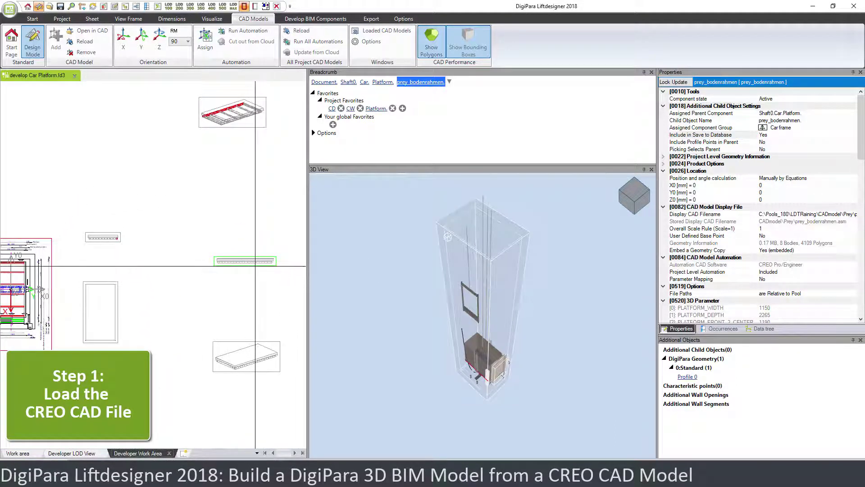
scroll(255, 266, "up", 5)
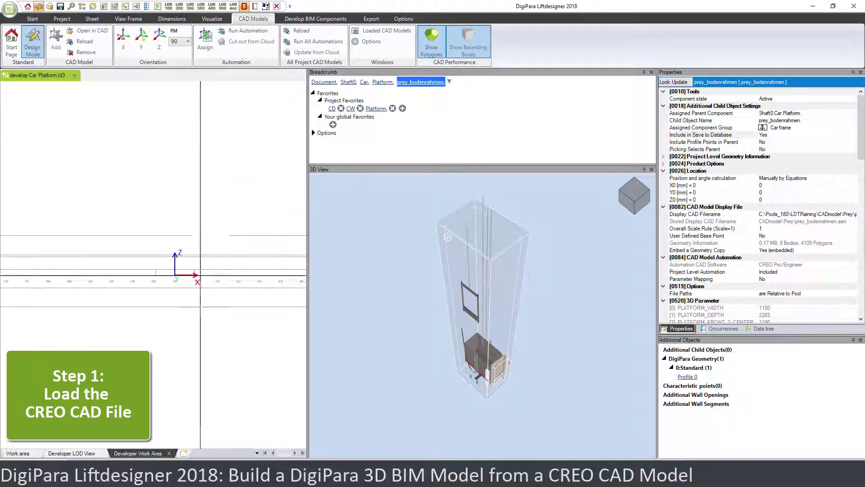
left_click(193, 274)
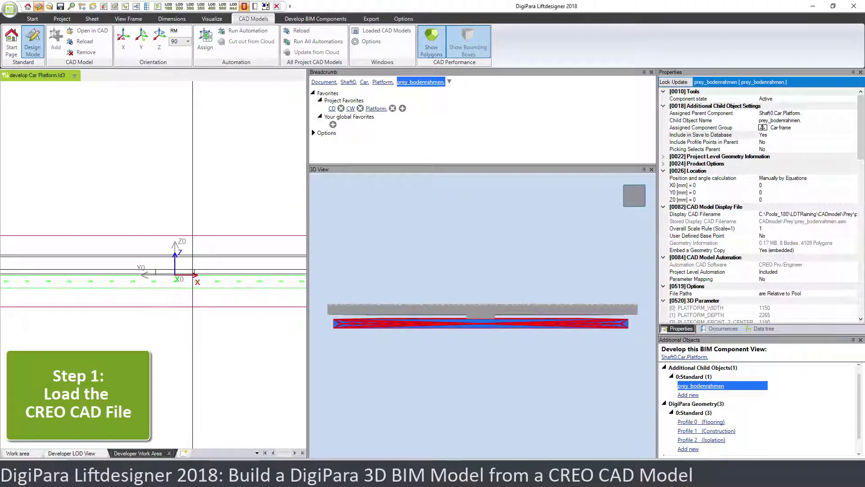
middle_click_drag(253, 303, 255, 266)
scroll(255, 266, "down", 1)
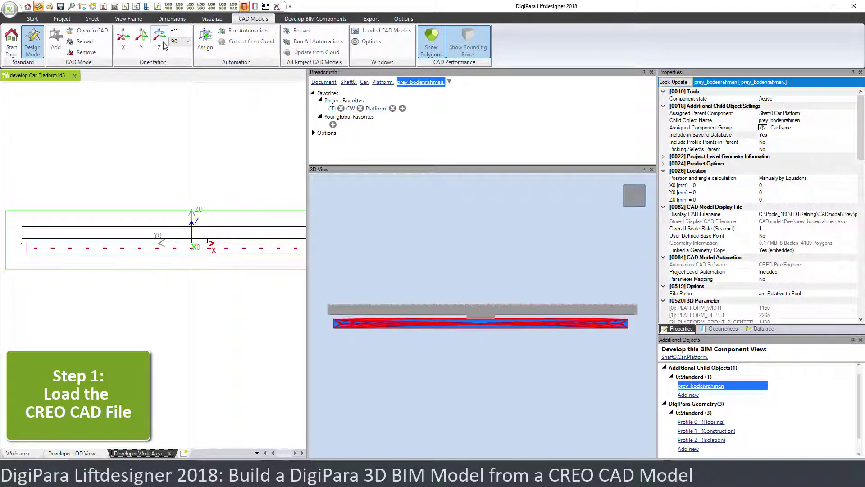
left_click(124, 38)
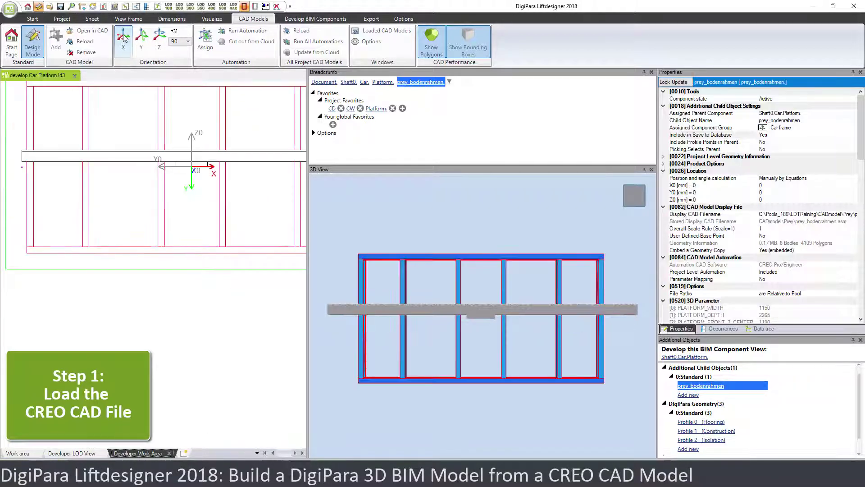
left_click(124, 38)
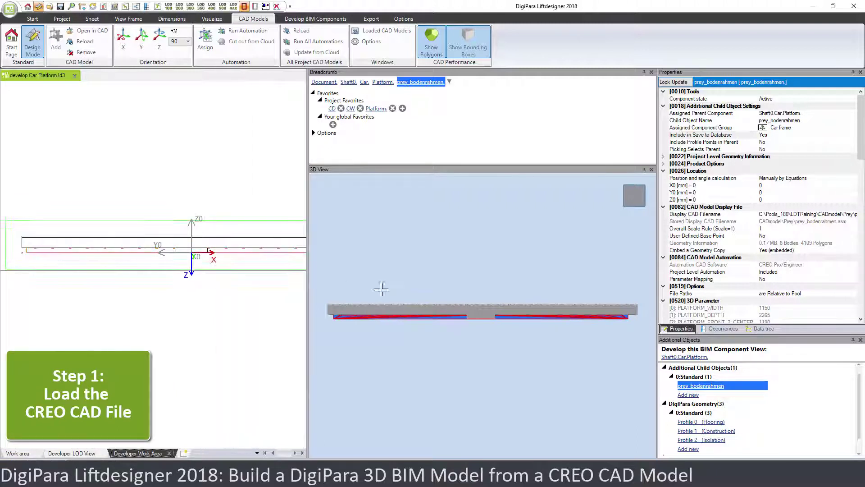
Set the Z0 location of the prey_bodenrahmen frame to p4, the 3D parameter ISO_DZ.
left_click(770, 198)
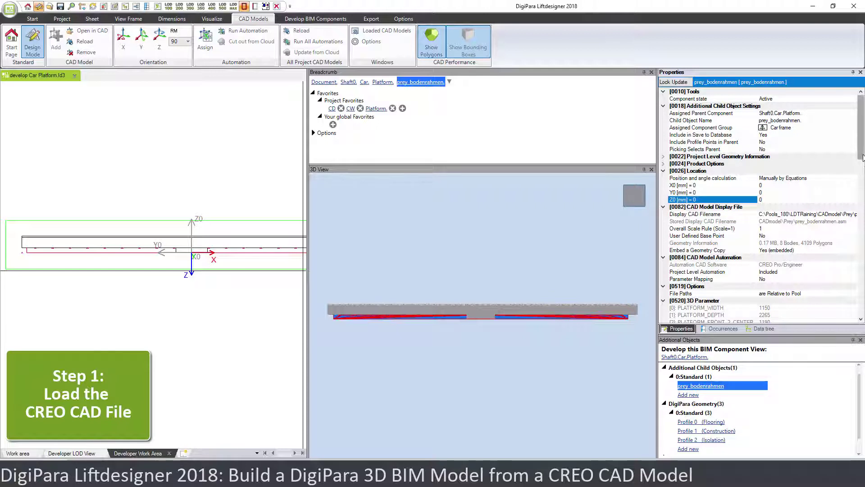
left_click_drag(861, 156, 861, 166)
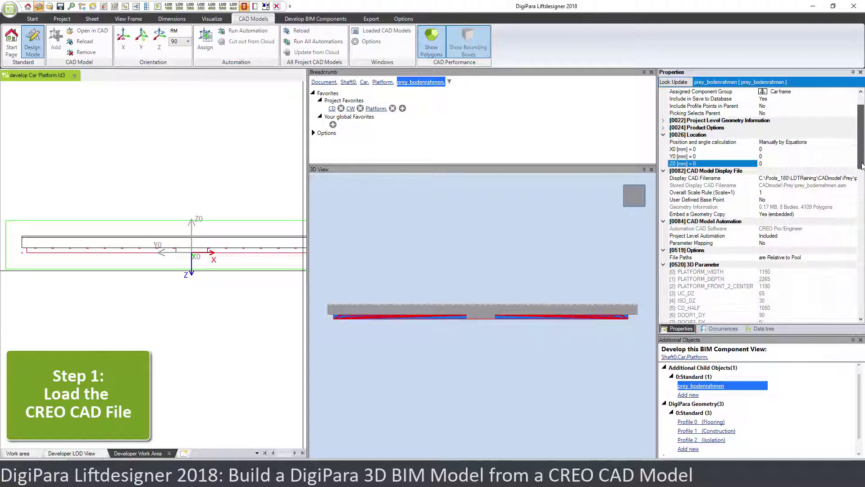
left_click(702, 301)
left_click(766, 164)
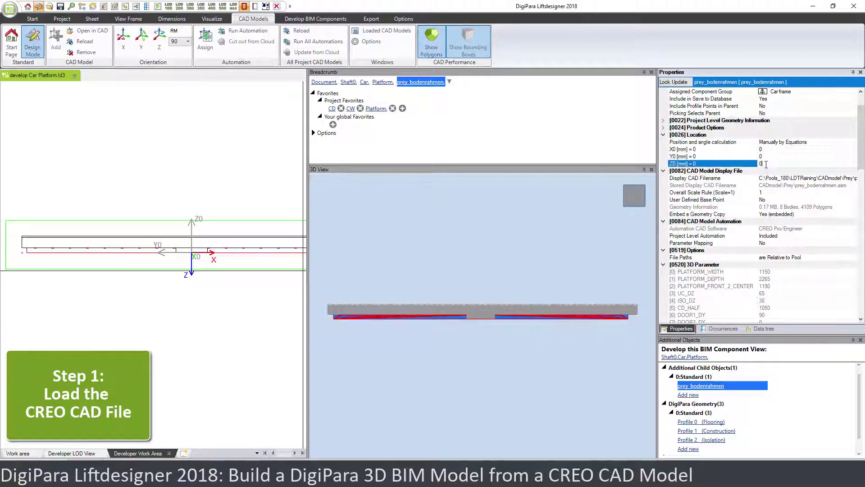
type("p4")
key("Return")
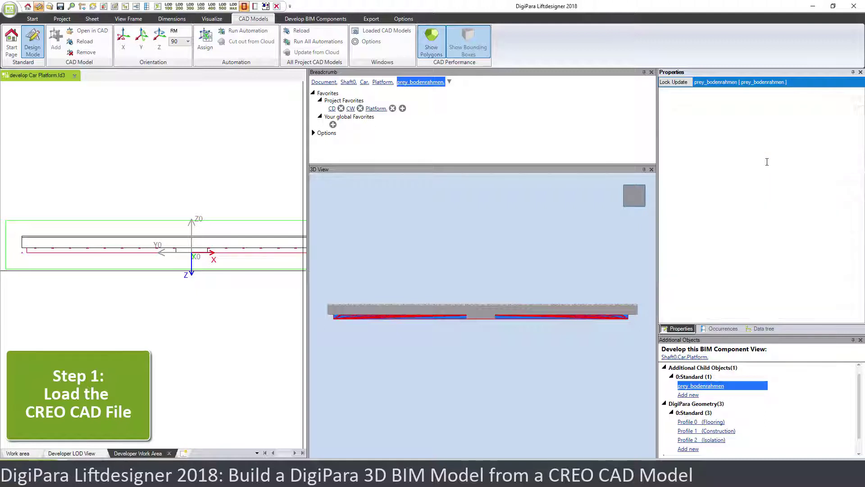
Examine the position of the prey_bodenrahmen frame under the platform in the section and isometric drawing views.
scroll(231, 301, "down", 4)
middle_click_drag(224, 221, 180, 341)
scroll(179, 341, "down", 1)
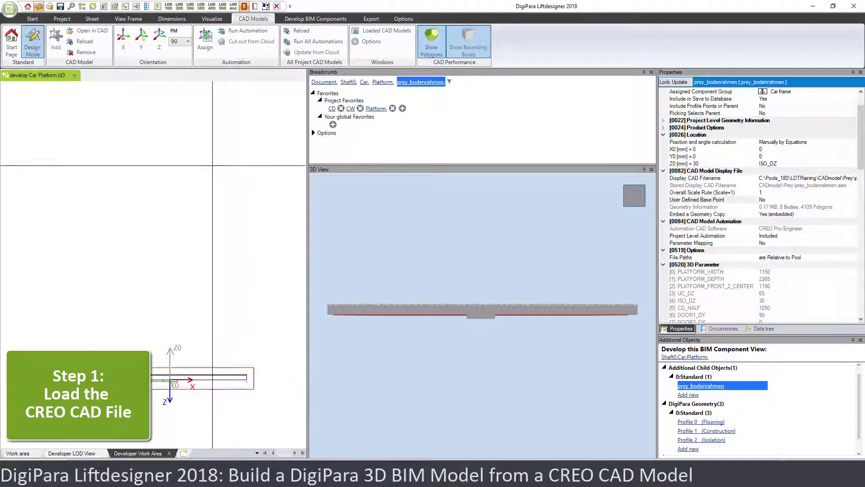
middle_click_drag(215, 166, 207, 313)
scroll(204, 305, "up", 5)
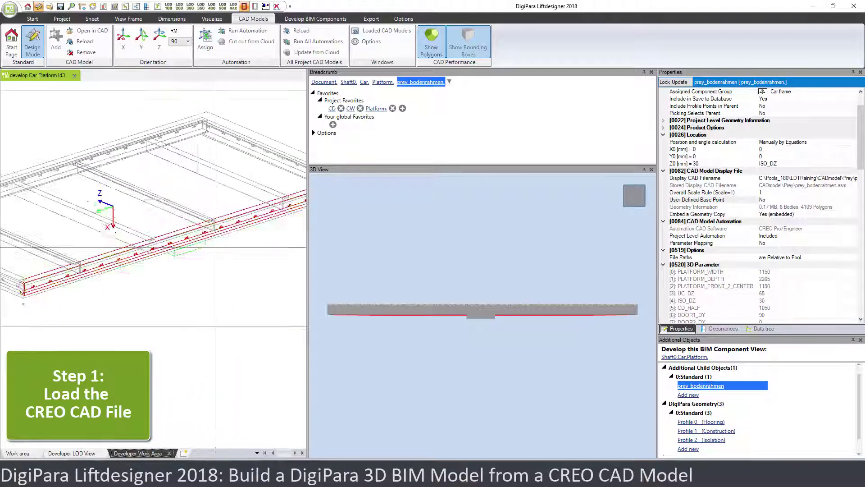
scroll(203, 306, "down", 5)
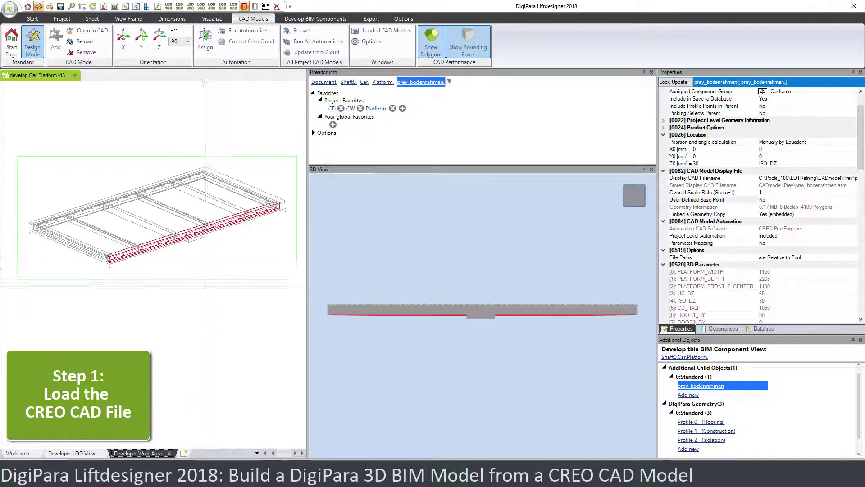
middle_click_drag(208, 255, 196, 274)
scroll(195, 274, "up", 5)
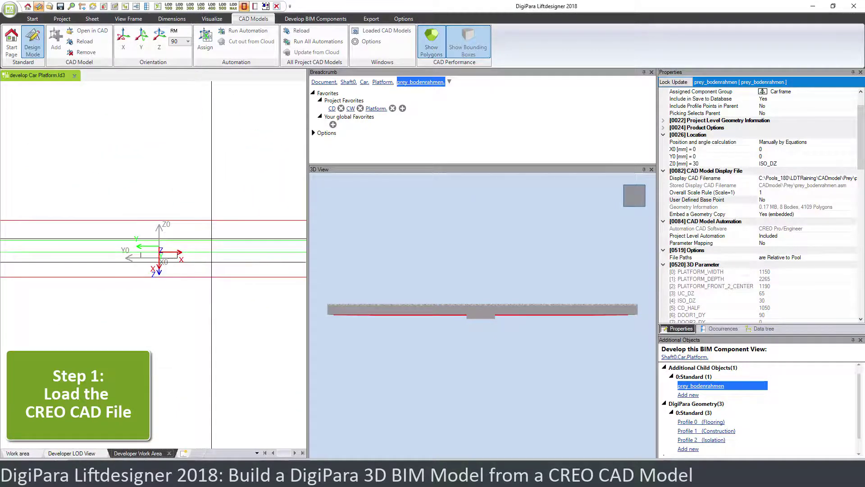
scroll(214, 263, "down", 4)
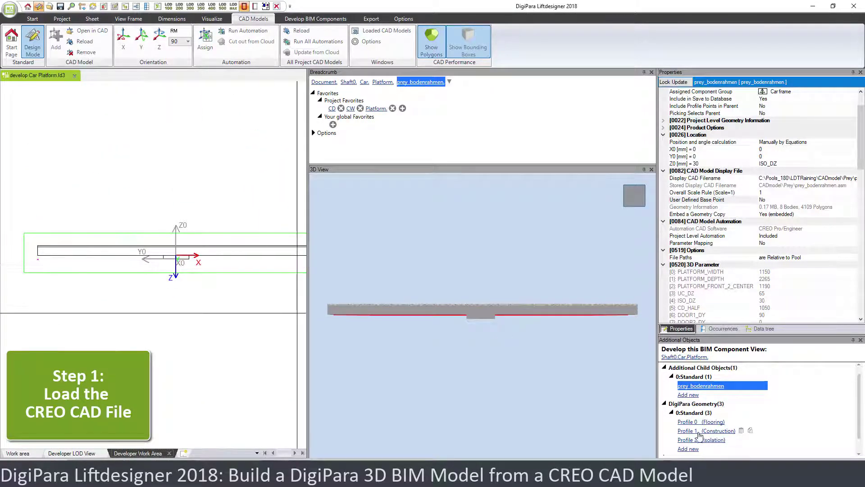
Delete Profile 1 (Construction) from the platform's DigiPara geometry and tilt the 3D view to show the platform from above.
left_click(692, 432)
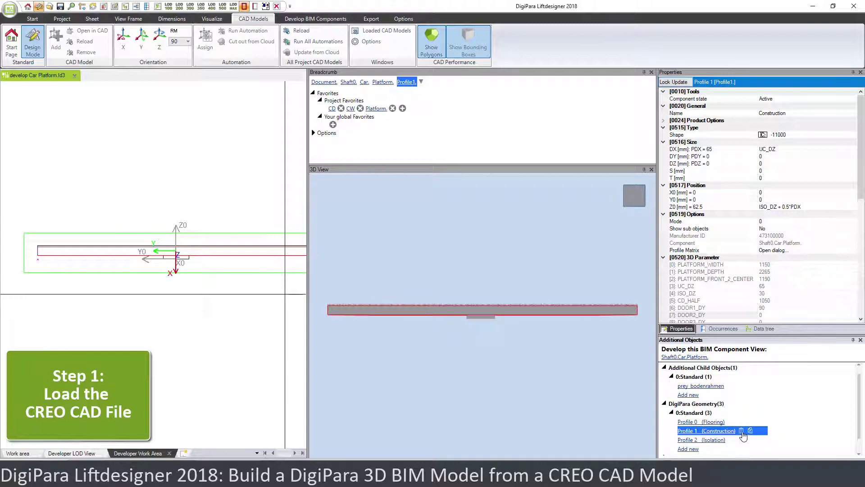
left_click(741, 431)
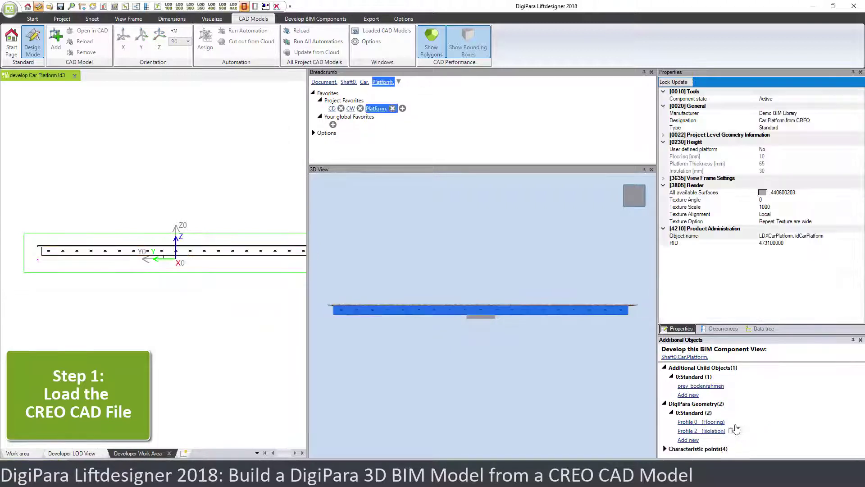
middle_click_drag(467, 323, 509, 351)
left_click_drag(509, 350, 511, 328)
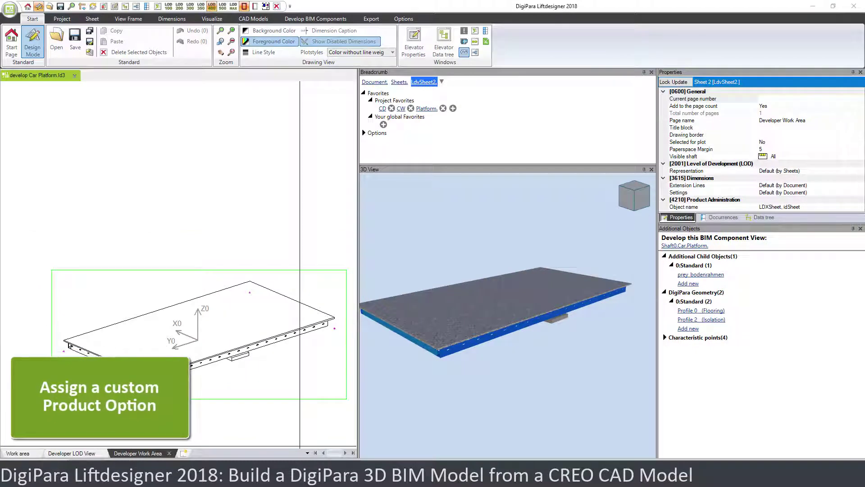
Switch to the Liftdesigner Datamanager and check the global sub grouping in the profile group of Car Platform from CREO.
left_click(276, 477)
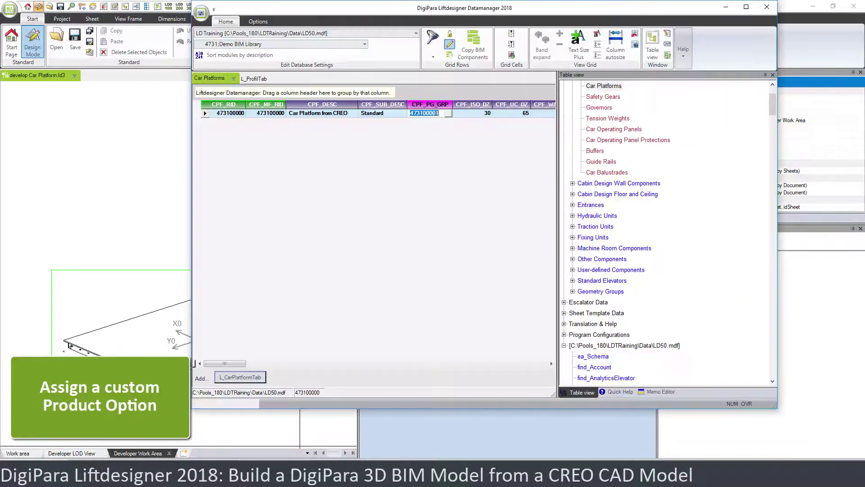
left_click(450, 114)
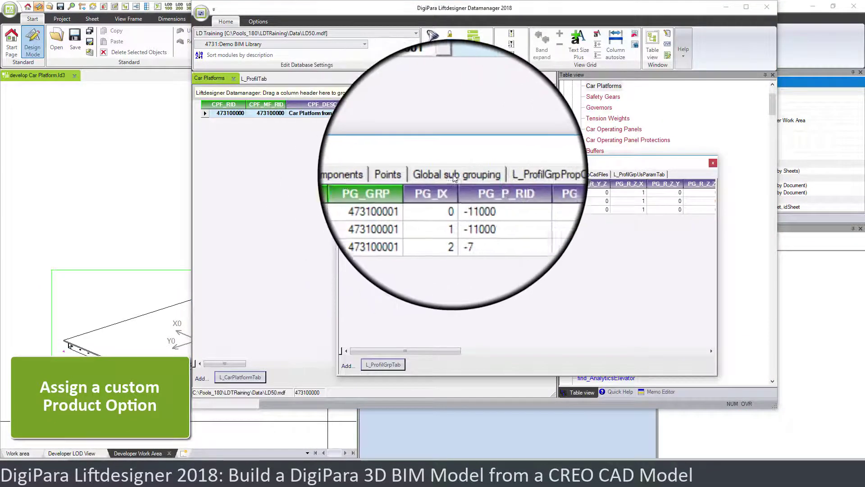
left_click(457, 174)
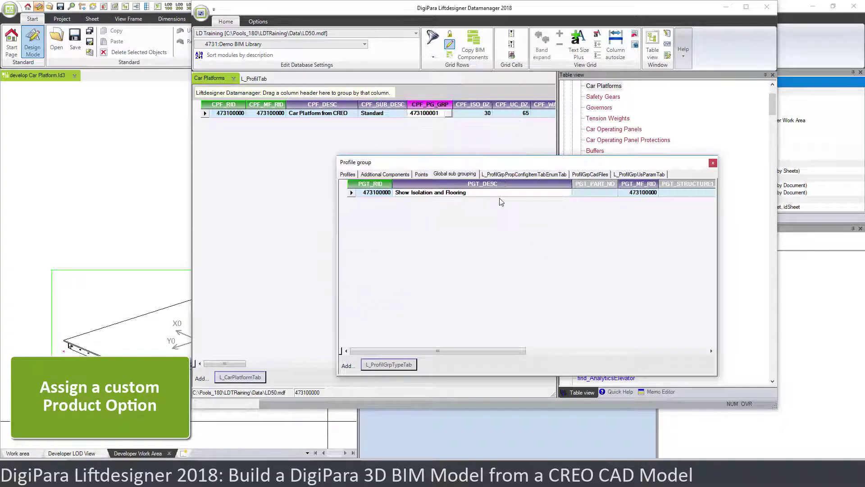
left_click(713, 163)
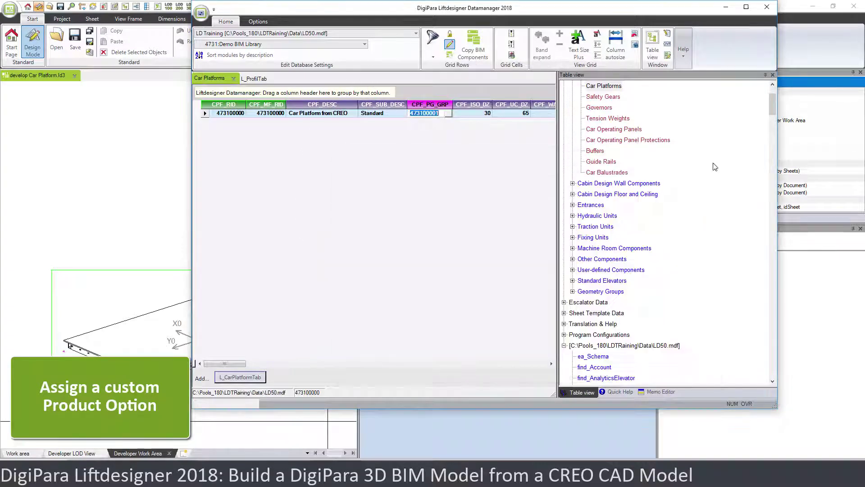
left_click(729, 7)
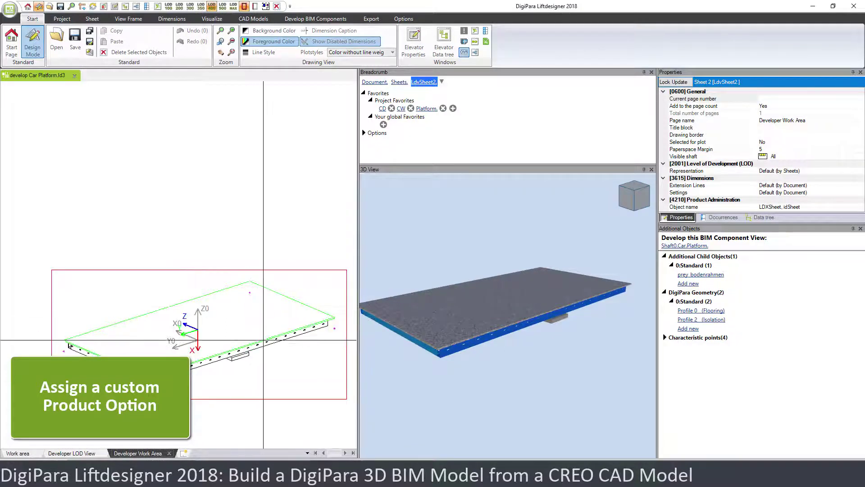
Assign Profile 0 (Flooring) and Profile 2 (Isolation) together to the product option Show Isolation and Flooring.
left_click(689, 311)
left_click(701, 319, "ctrl")
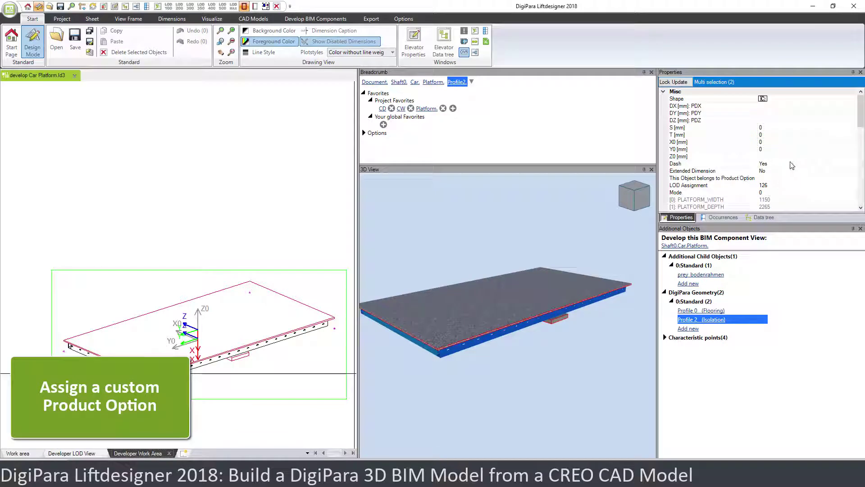
left_click_drag(862, 123, 861, 134)
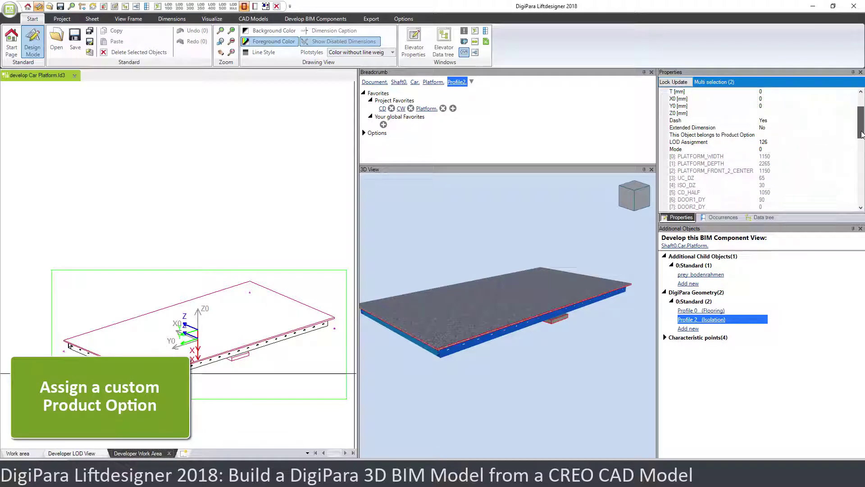
left_click(795, 136)
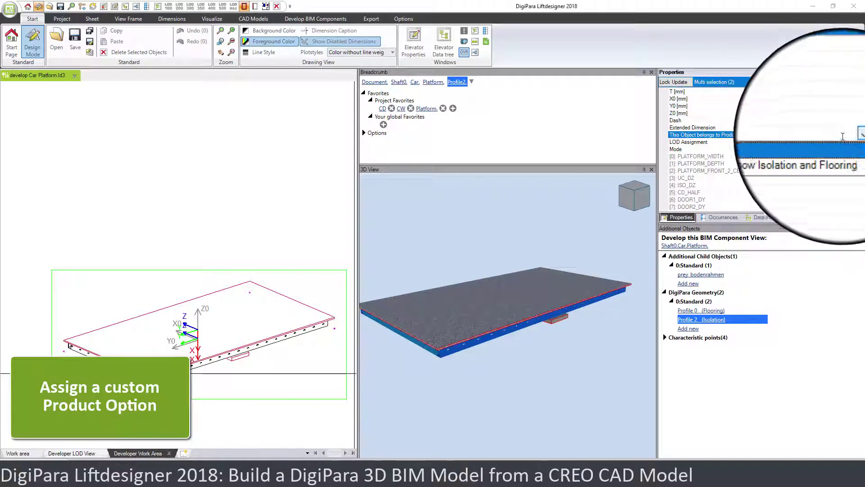
left_click(798, 150)
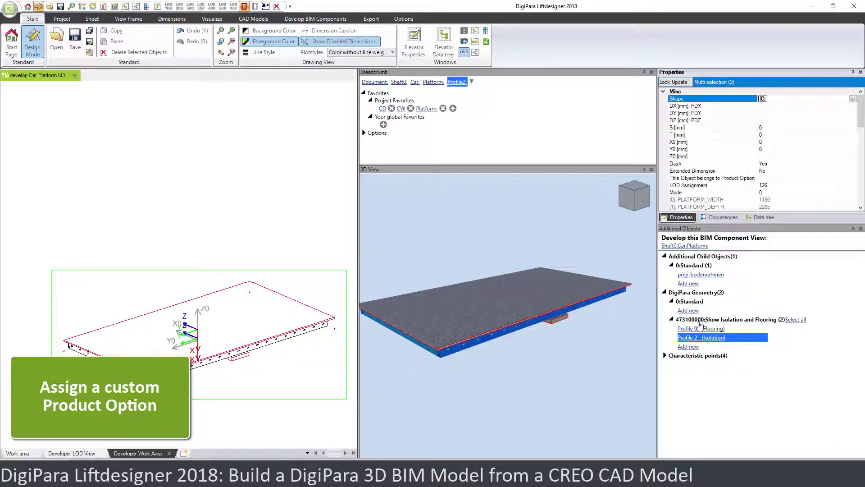
left_click(671, 319)
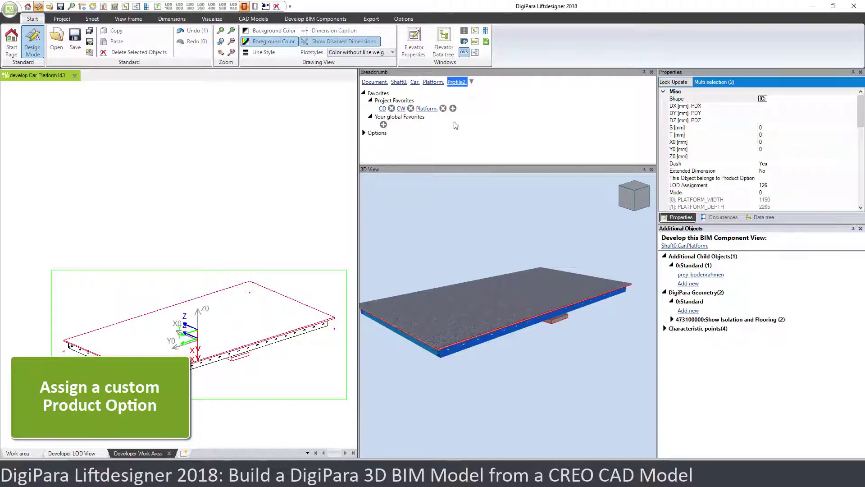
Deselect the Show Isolation and Flooring product option for the car platform and orbit around the exposed frame.
left_click(426, 108)
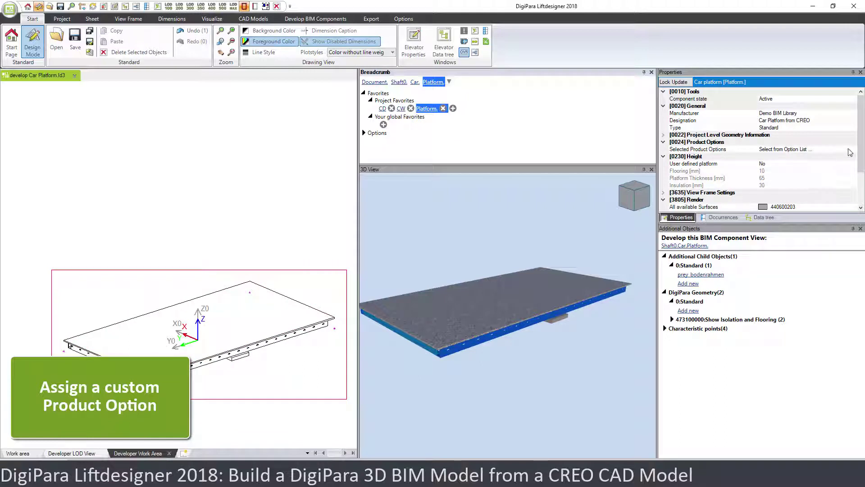
left_click(853, 150)
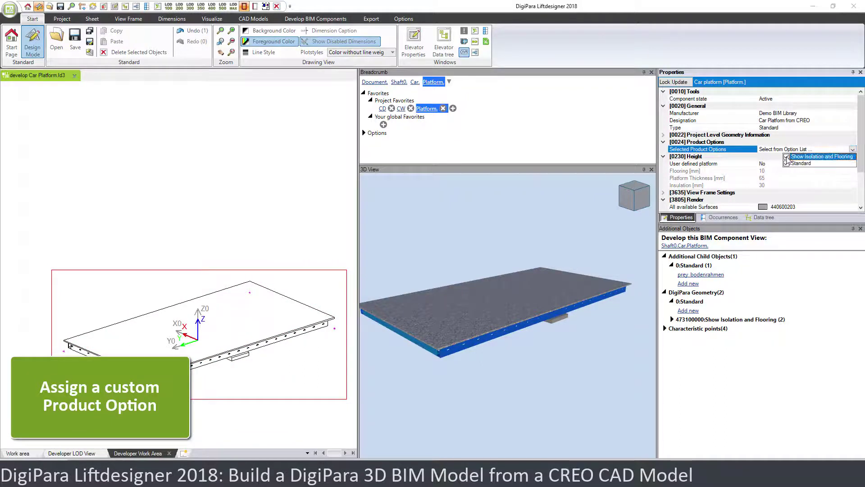
left_click(800, 132)
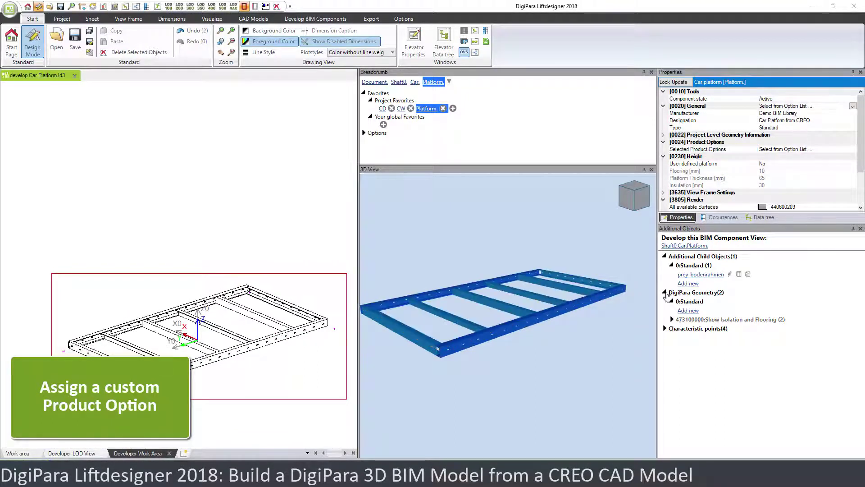
middle_click_drag(543, 311, 544, 323)
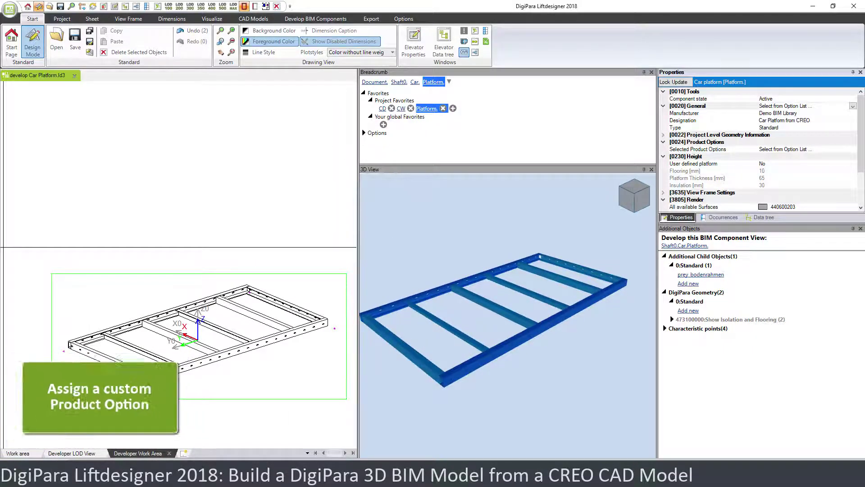
scroll(212, 391, "up", 2)
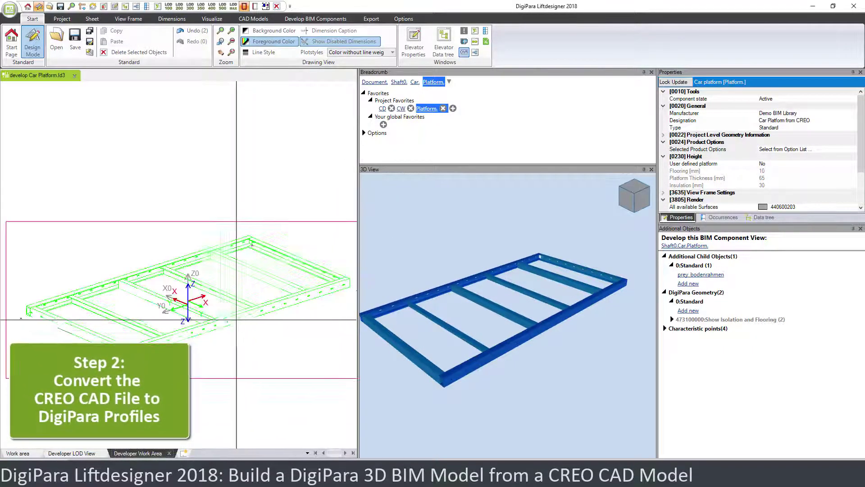
middle_click_drag(470, 353, 456, 370)
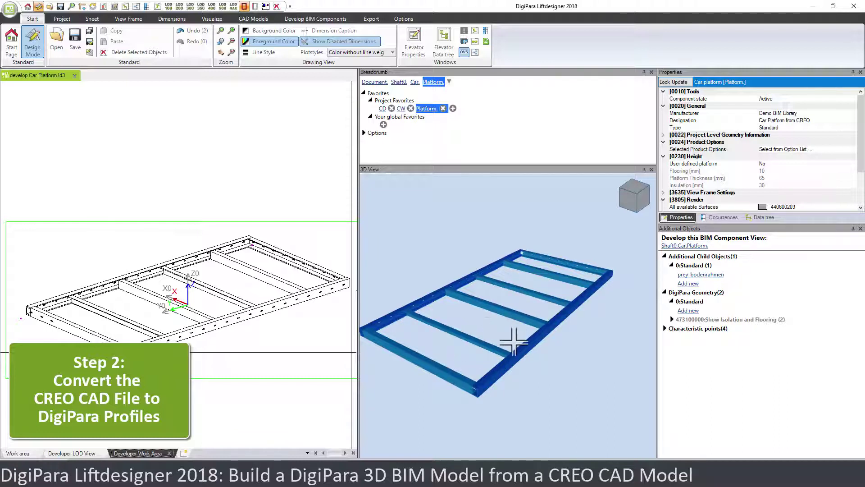
middle_click_drag(512, 338, 522, 342)
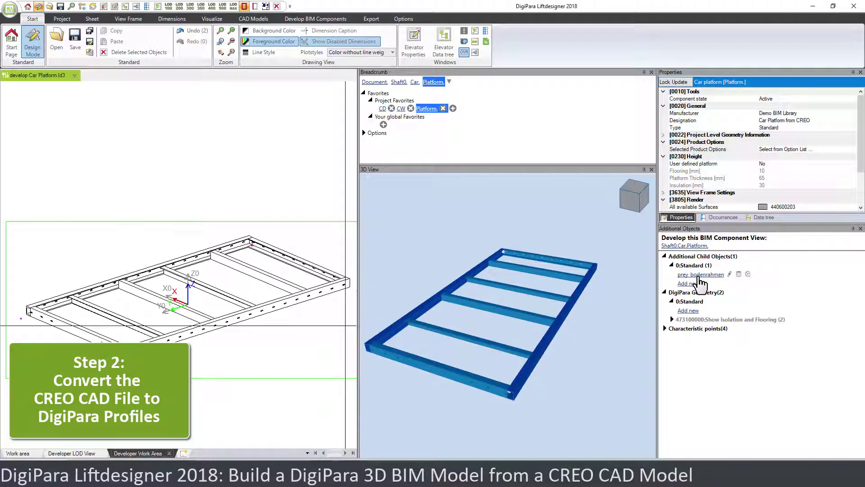
List the occurrences of prey_bodenrahmen and inspect the PREY_STREBE struts ID-41, ID-63 and ID-69 and the PREY_TRAEGER_HINTEN beam.
left_click(672, 320)
left_click(671, 320)
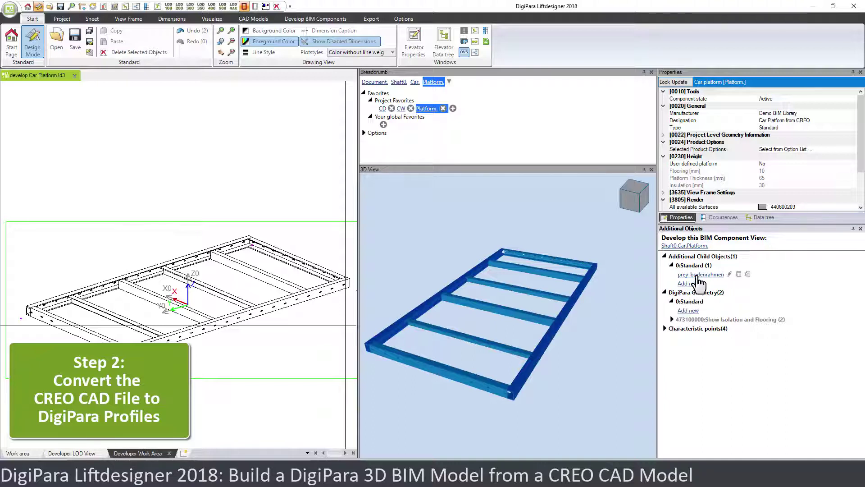
left_click(723, 217)
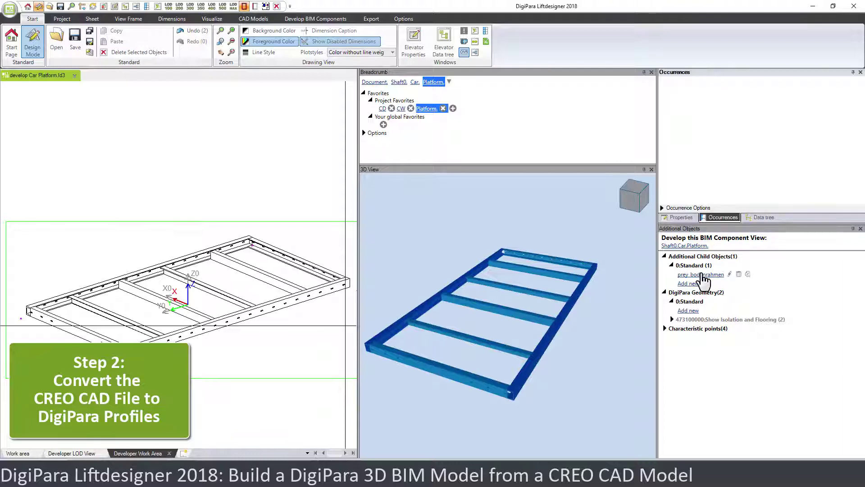
left_click(701, 275)
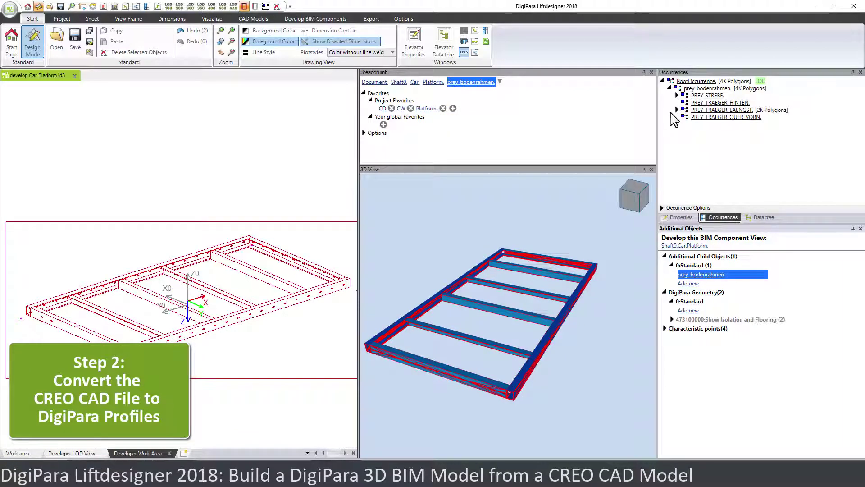
left_click(677, 95)
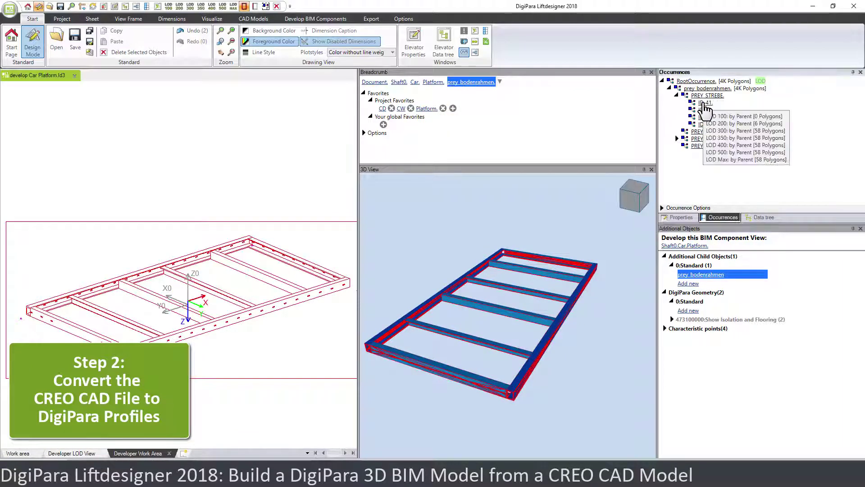
left_click(705, 103)
left_click(706, 110)
left_click(706, 117)
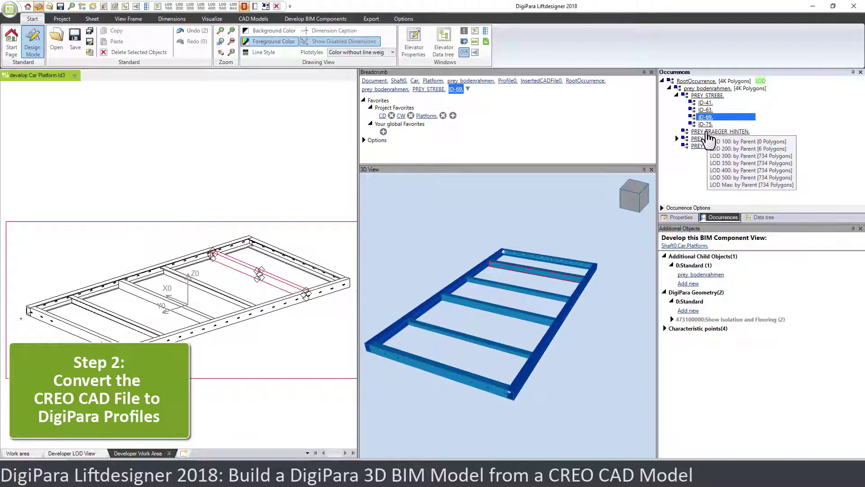
left_click(708, 132)
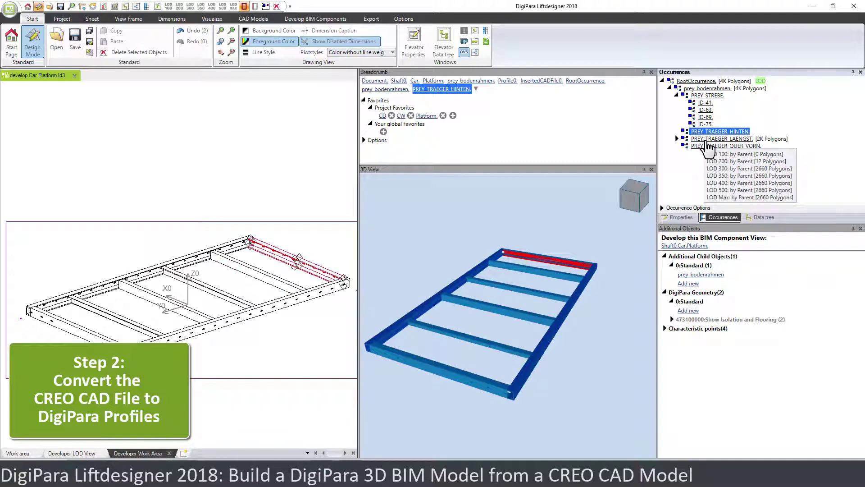
Change the selection mode from components to profiles and select the frame's cross strut ID-63 in the drawing.
left_click(231, 324)
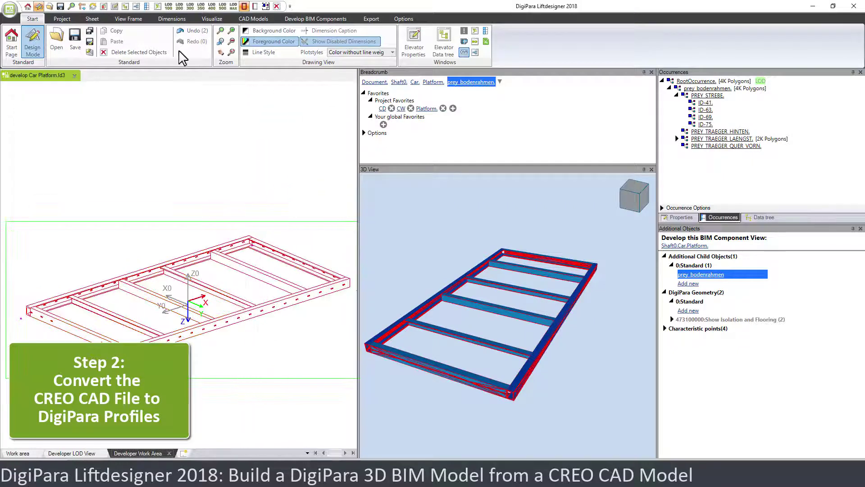
left_click(62, 19)
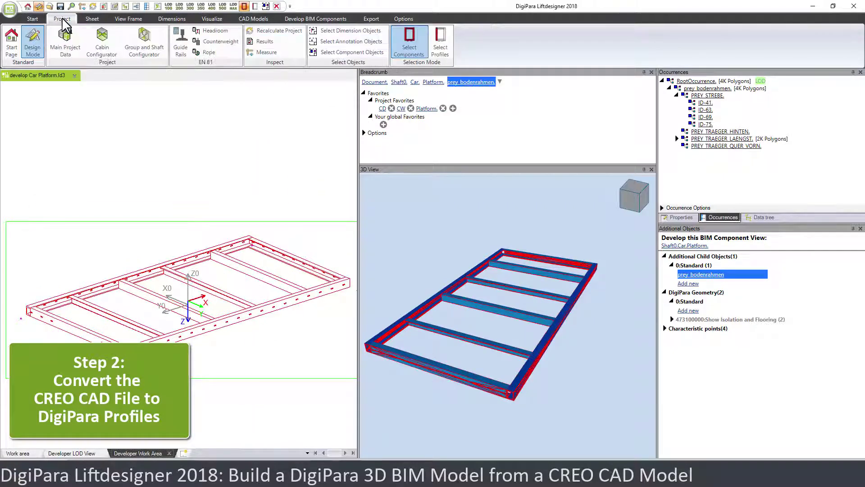
left_click(441, 47)
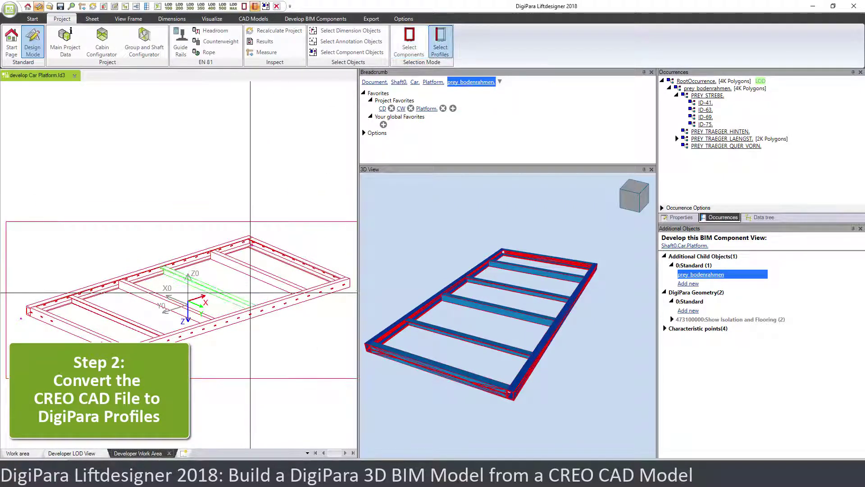
left_click(208, 290)
left_click(189, 311)
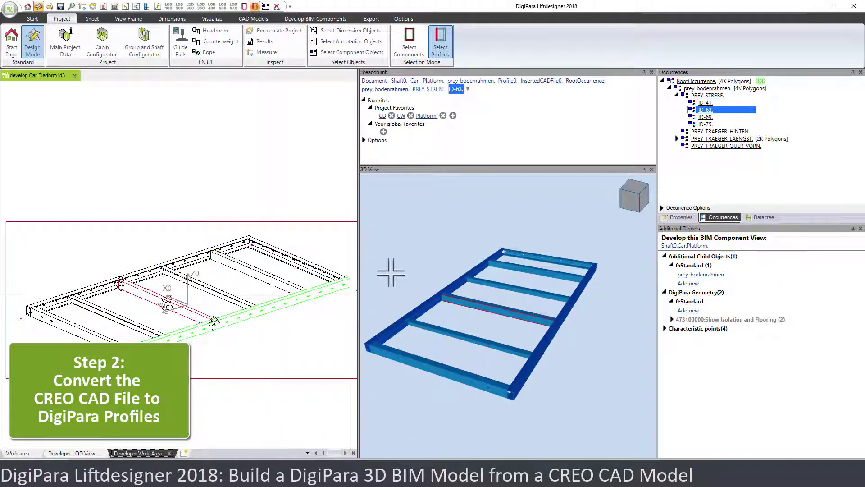
Highlight the rear beam PREY_TRAEGER_HINTEN and look at the frame from a lower angle.
left_click(717, 131)
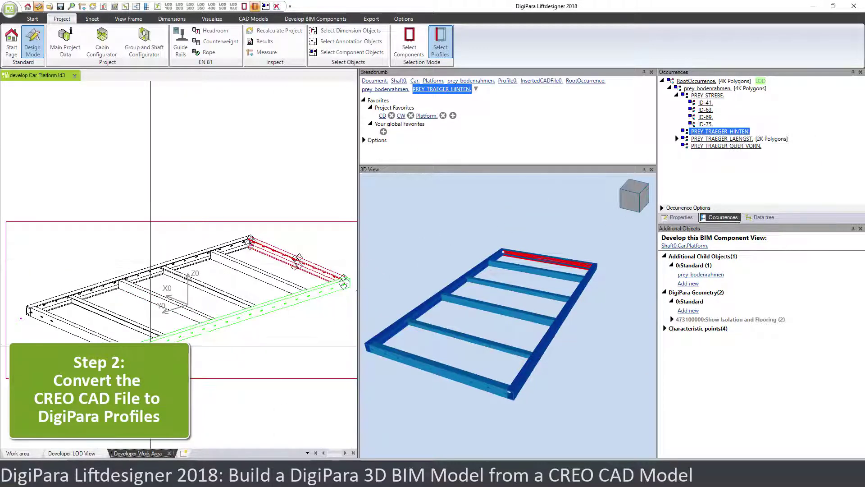
scroll(143, 355, "up", 4)
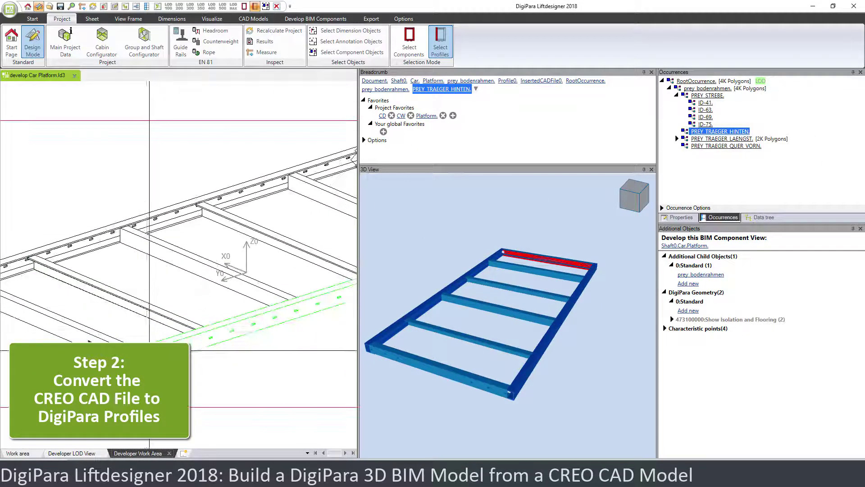
middle_click_drag(498, 369, 499, 358)
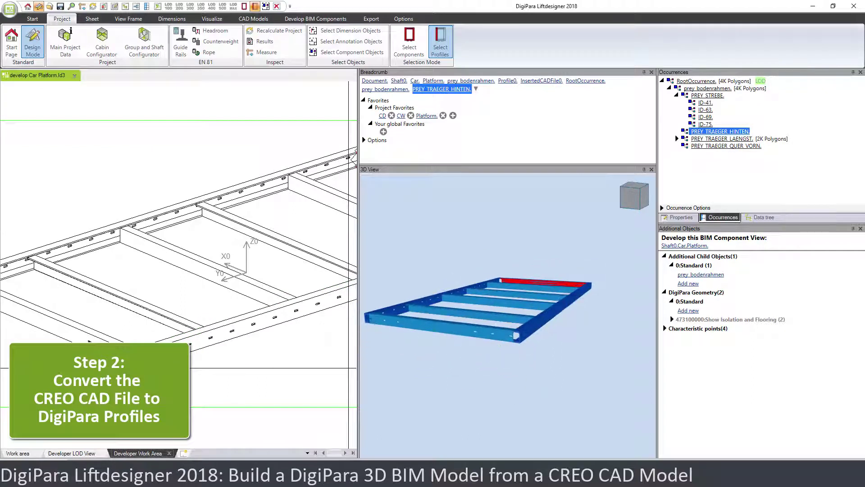
Convert the longitudinal beam ID-44 of PREY_TRAEGER_LAENGST to a DigiPara profile.
left_click(333, 302)
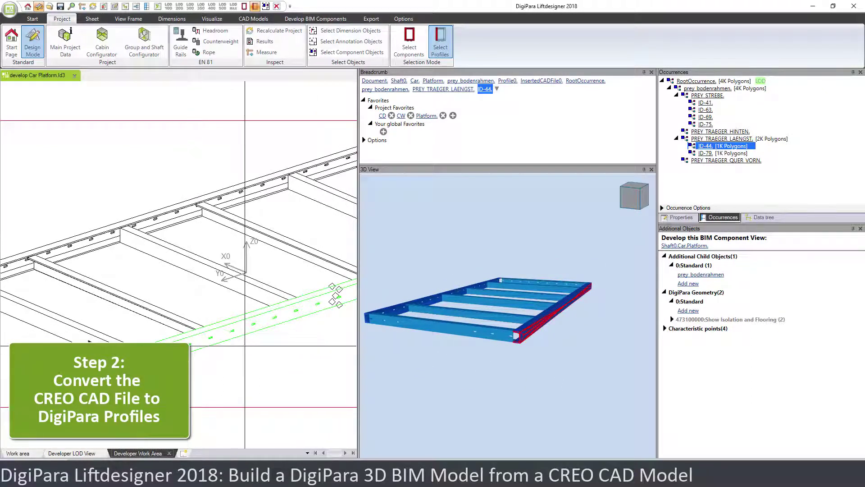
mouse_move(707, 147)
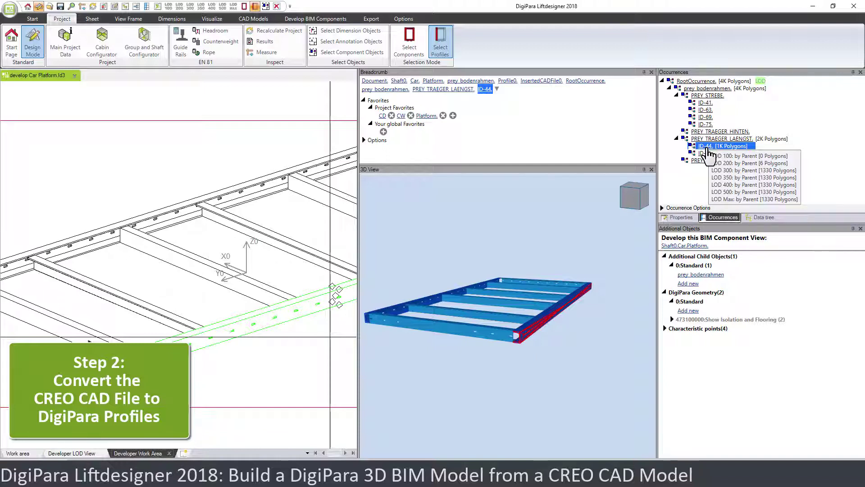
right_click(708, 147)
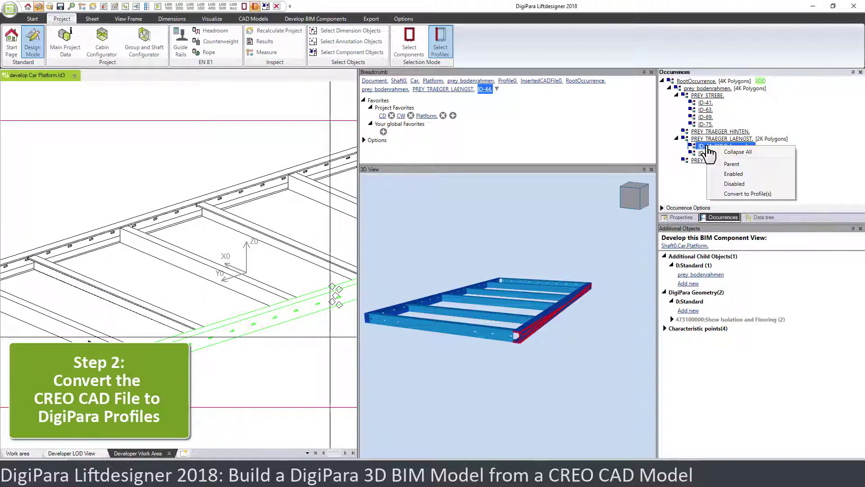
left_click(741, 197)
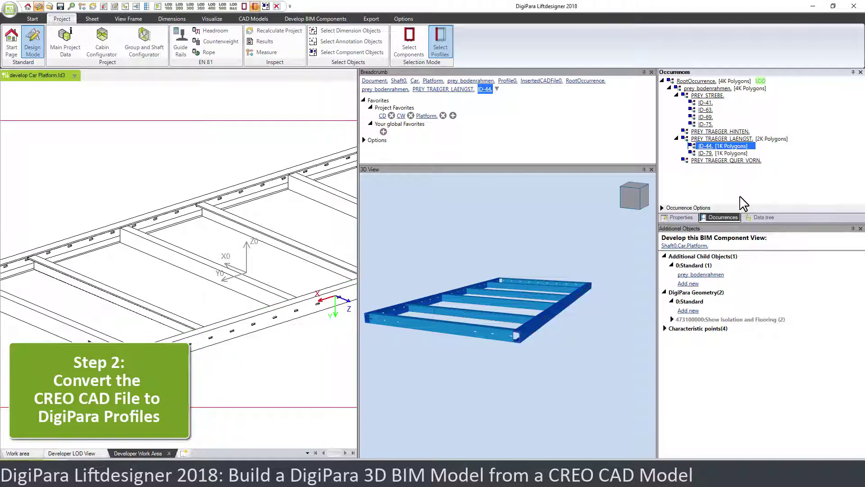
Check the occurrence status of strut ID-63, beam ID-44 and their parent group PREY_TRAEGER_LAENGST after the conversion.
mouse_move(694, 314)
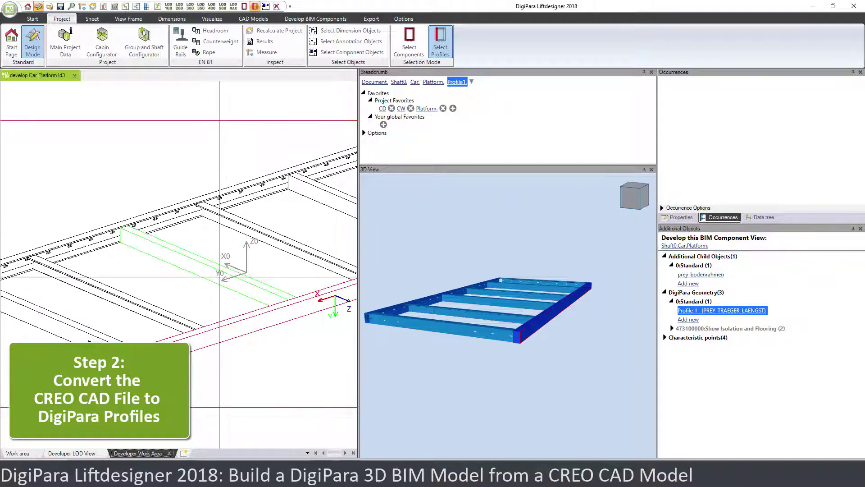
left_click(230, 274)
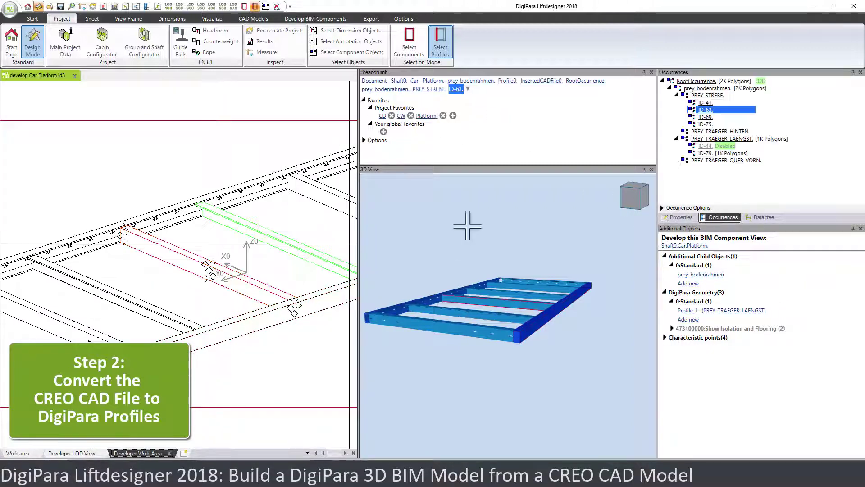
left_click(705, 147)
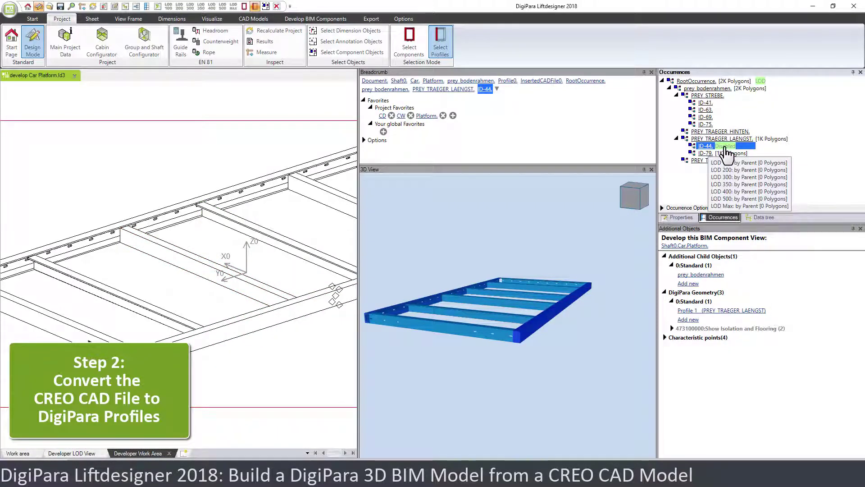
left_click(707, 140)
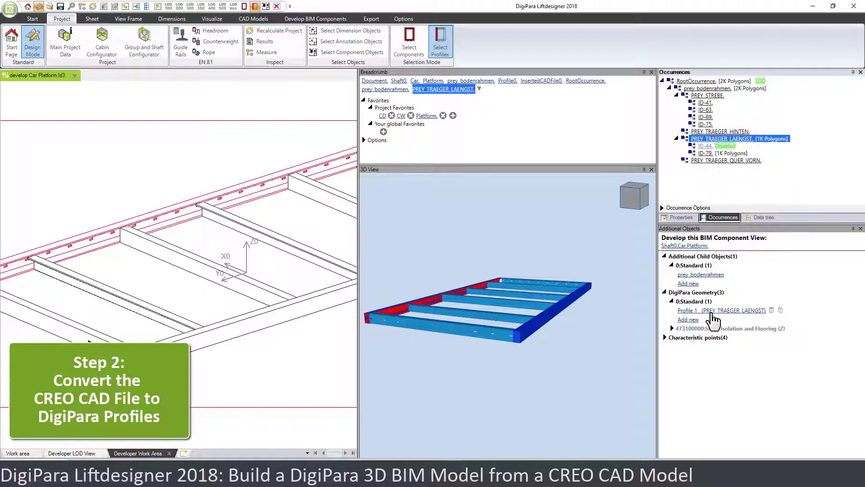
Give Profile 1 (PREY_TRAEGER_LAENGST) a U profile shape.
scroll(193, 305, "down", 6)
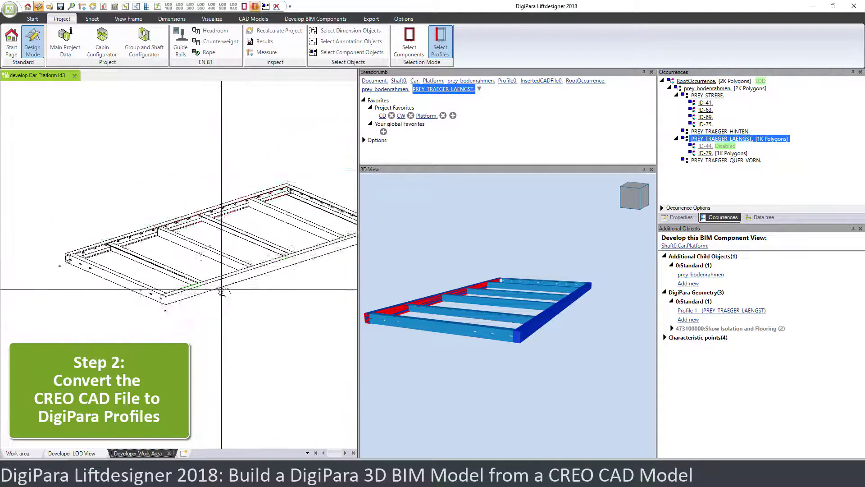
scroll(193, 305, "up", 1)
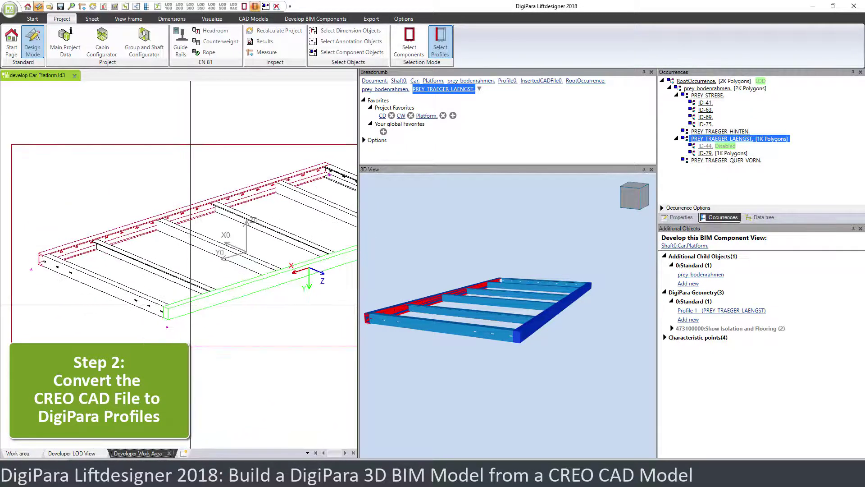
left_click(189, 310)
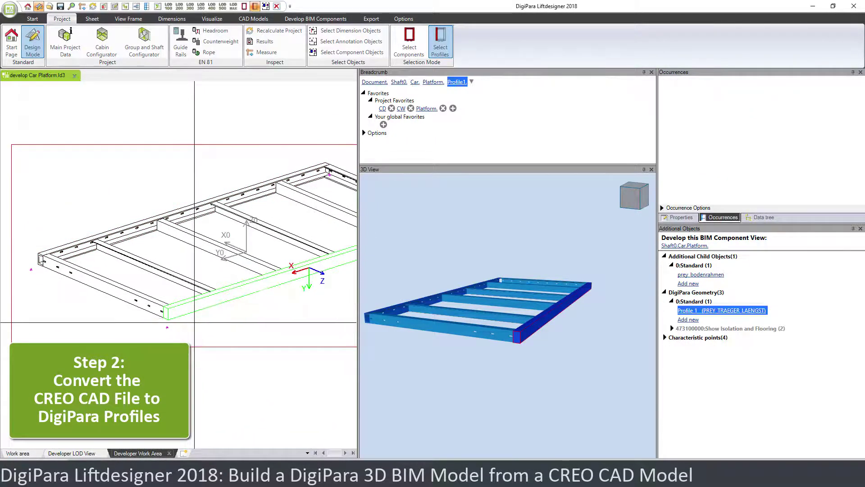
left_click(302, 19)
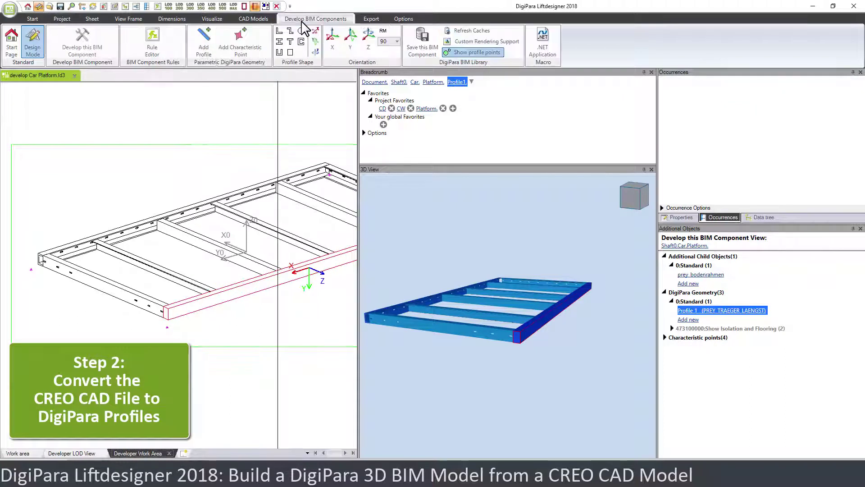
left_click(280, 53)
scroll(179, 305, "up", 1)
scroll(179, 306, "up", 5)
scroll(231, 304, "down", 2)
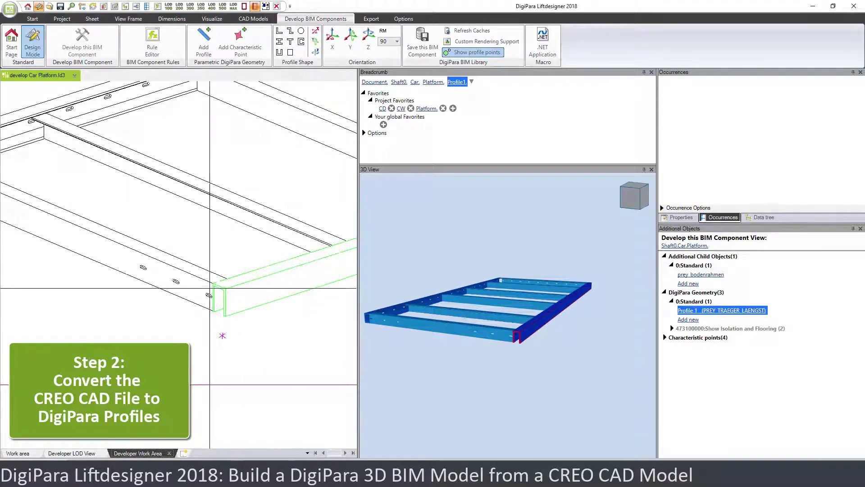
Rotate the U shape of Profile 1 so that its open side faces the inside of the frame.
left_click(288, 274)
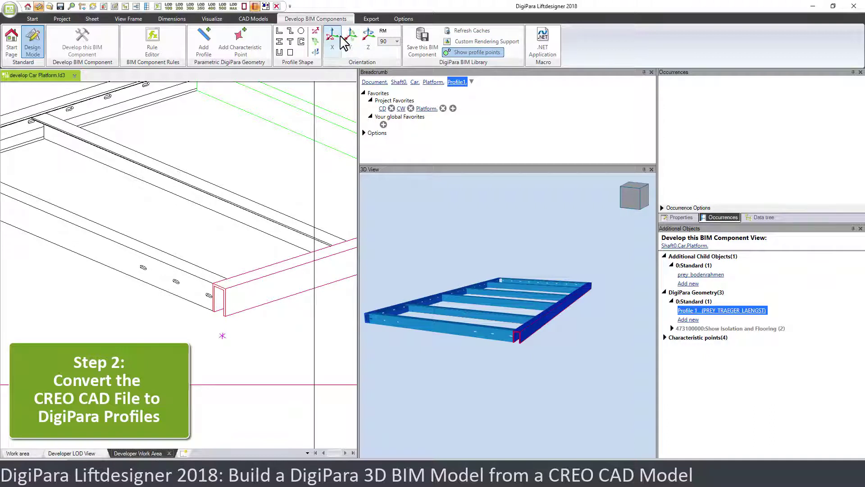
left_click(315, 32)
left_click(315, 31)
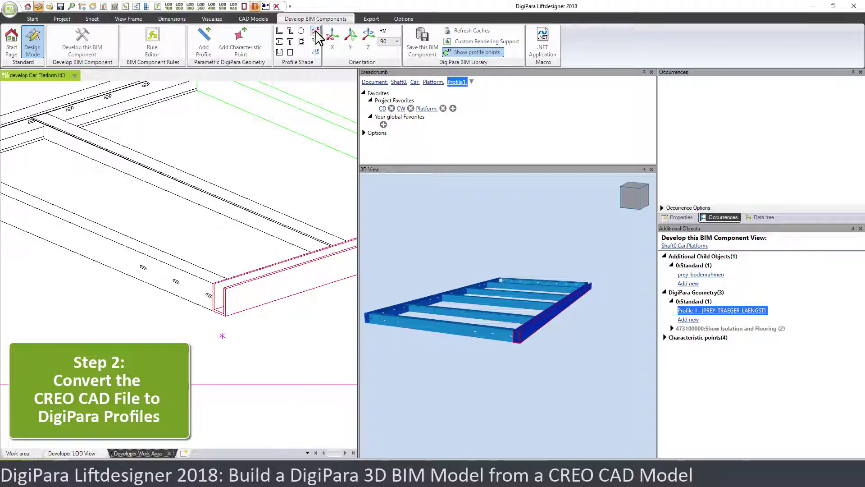
left_click(316, 32)
scroll(224, 277, "up", 3)
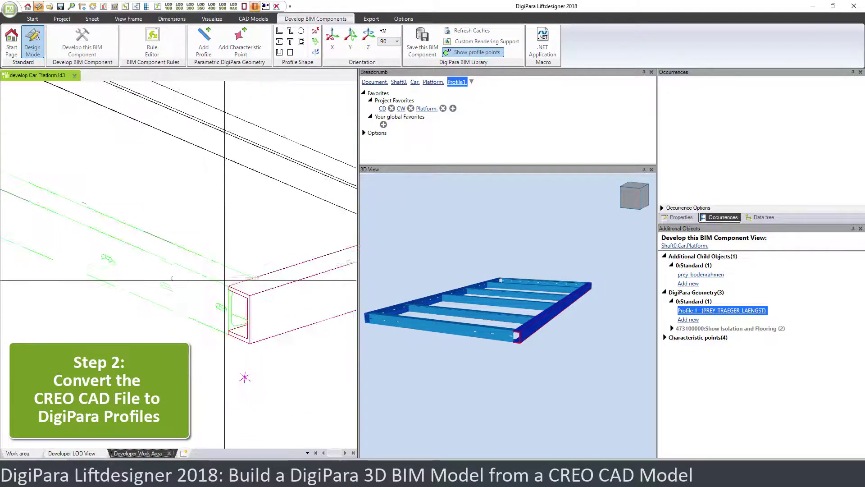
Convert the front cross beam PREY_TRAEGER_QUER_VORN to a DigiPara profile.
scroll(225, 277, "down", 4)
left_click(229, 258)
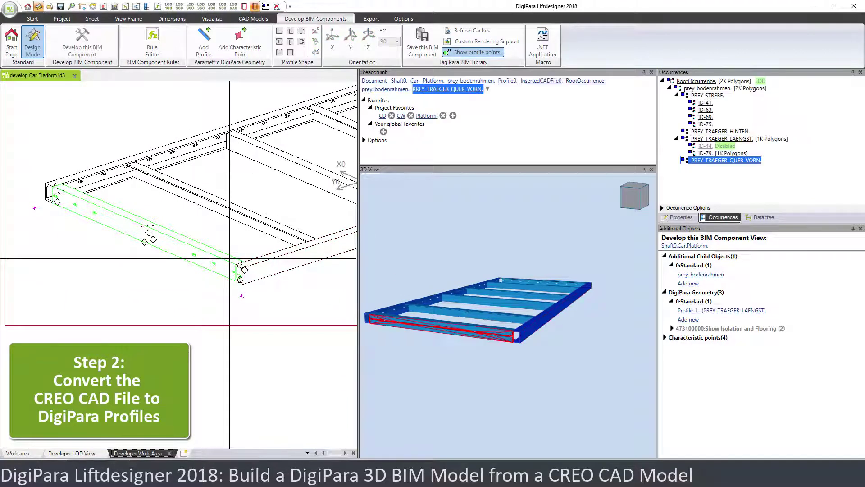
right_click(734, 167)
left_click(763, 206)
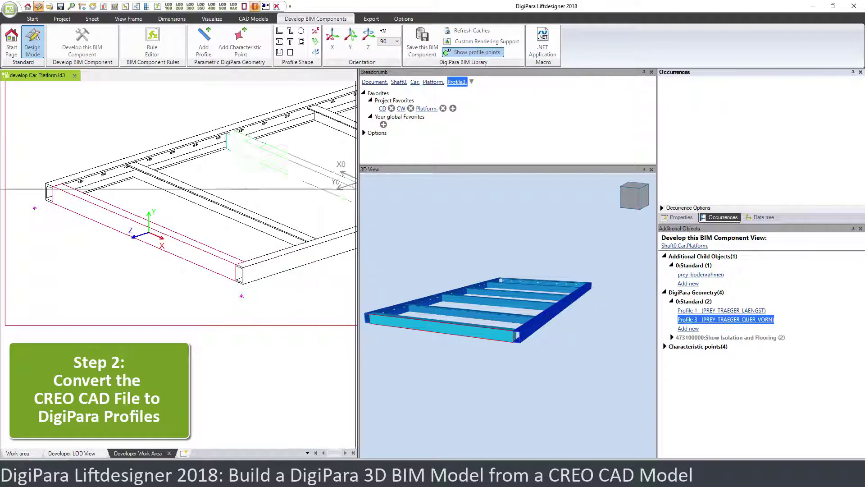
Give Profile 3 (PREY_TRAEGER_QUER_VORN) a U shape and rotate it so that the open side faces the frame's inside.
left_click(280, 53)
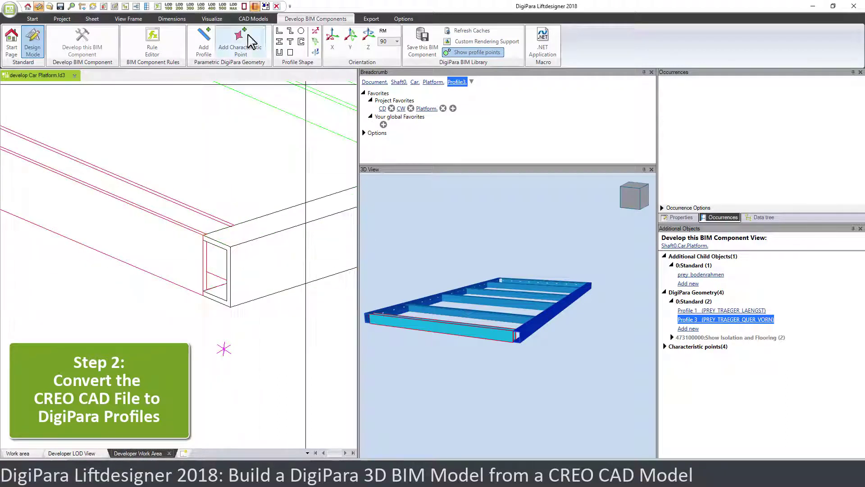
left_click(315, 31)
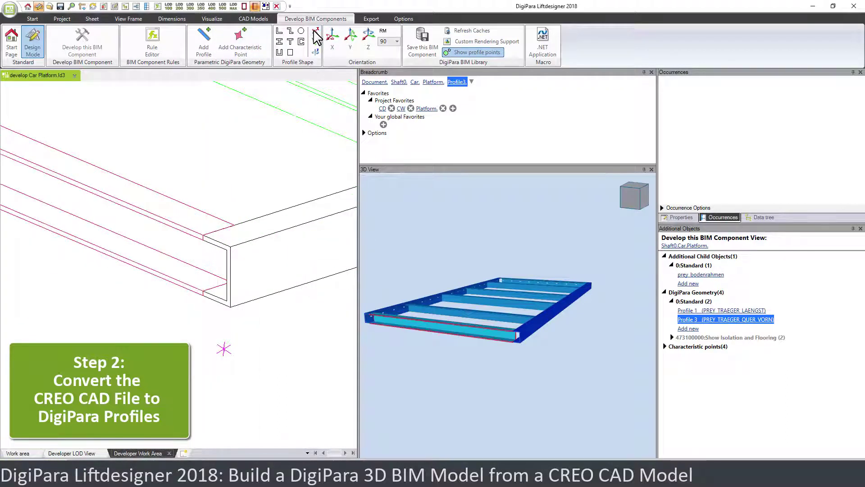
left_click(315, 33)
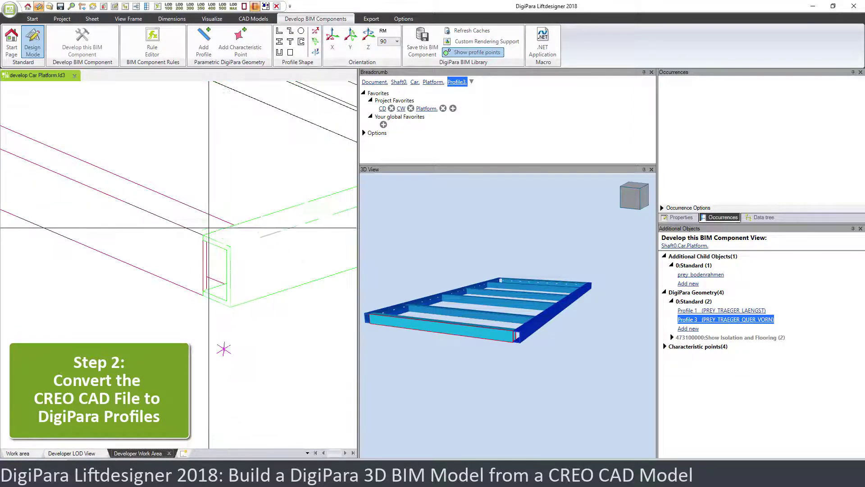
scroll(221, 225, "down", 3)
middle_click_drag(173, 190, 201, 296)
scroll(201, 296, "down", 1)
scroll(267, 320, "down", 3)
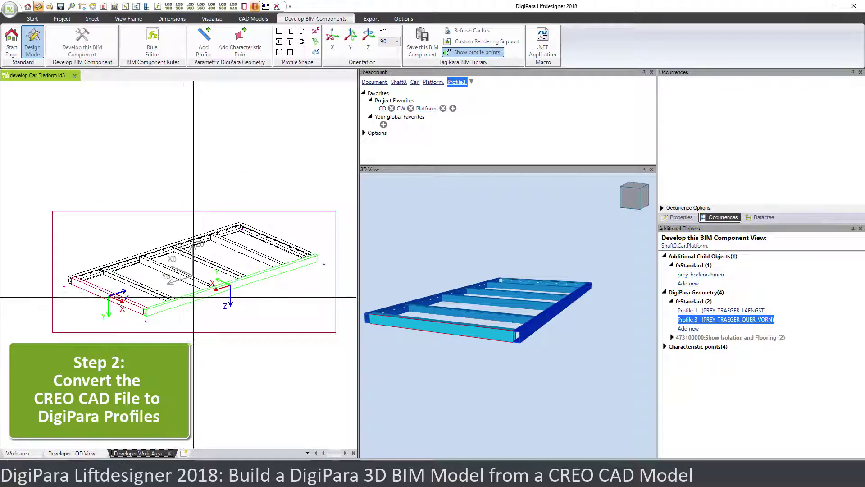
Select all children of RootOccurrence and convert the remaining struts and beams to DigiPara profiles together.
left_click(154, 298)
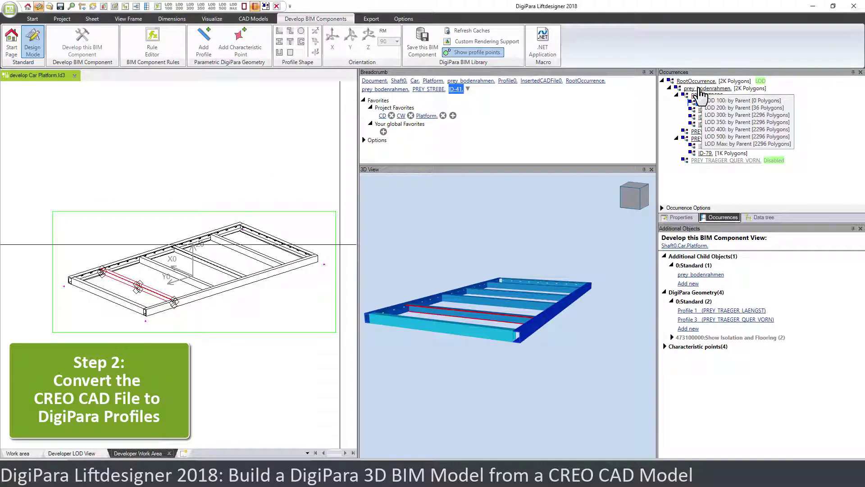
left_click(701, 89)
left_click(695, 81)
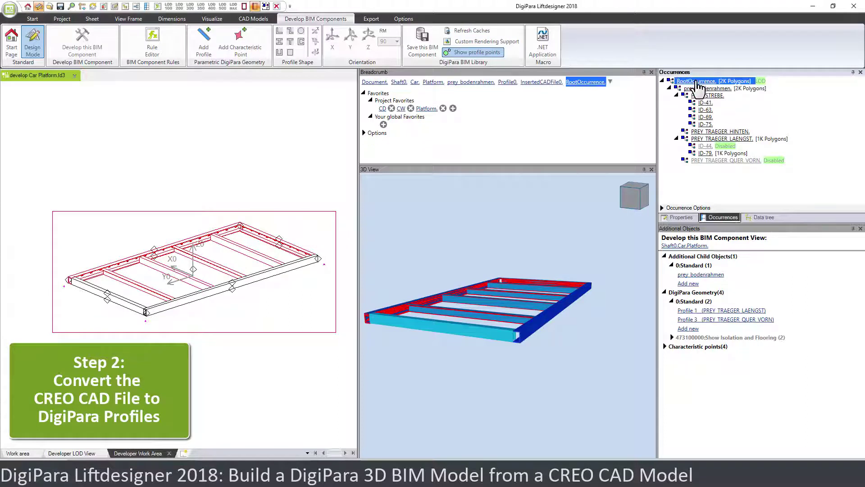
right_click(698, 85)
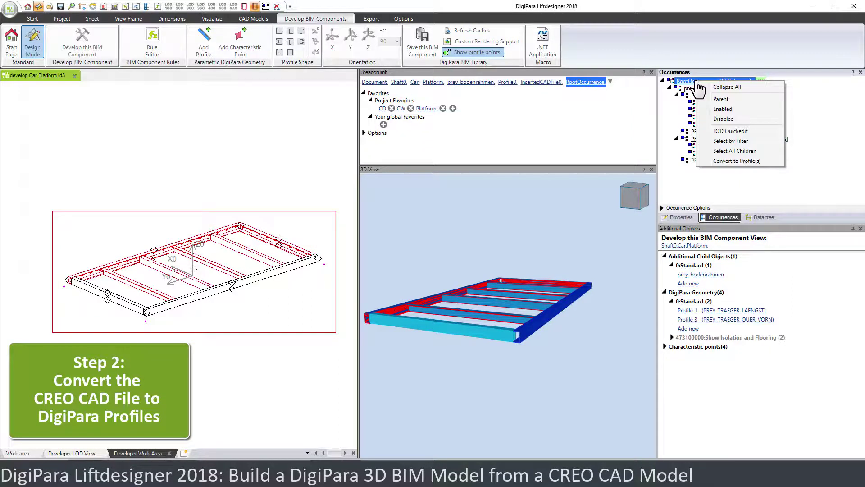
left_click(732, 152)
right_click(699, 84)
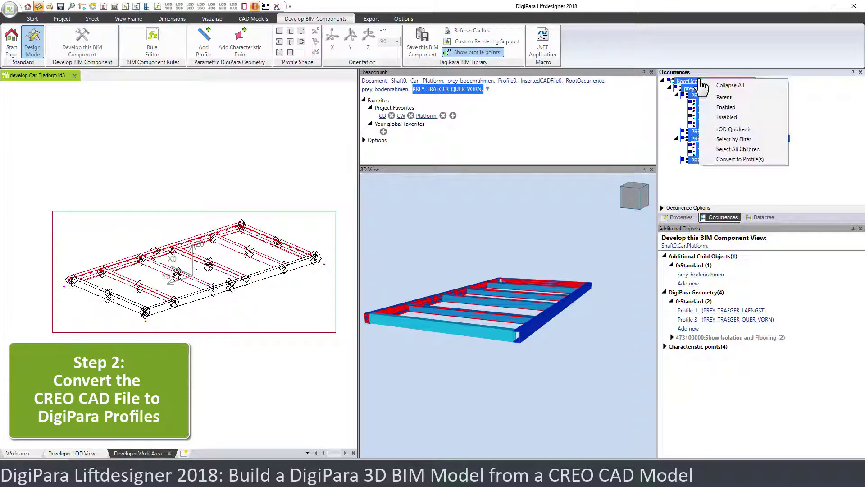
left_click(740, 159)
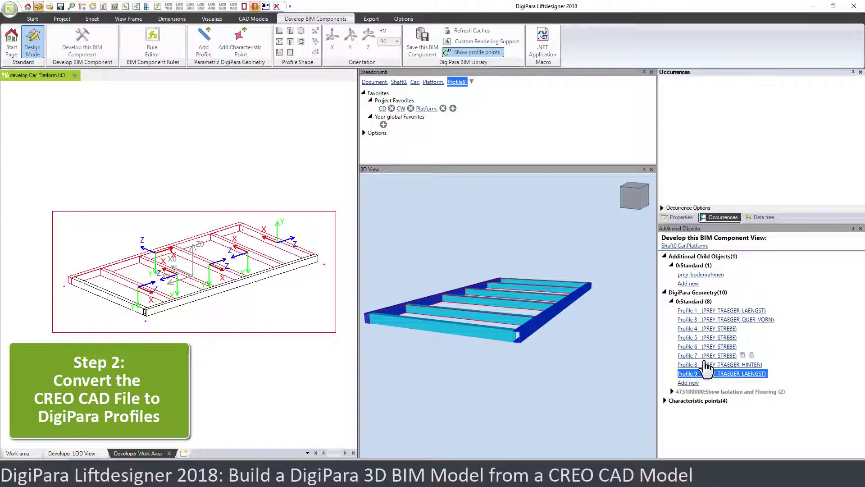
Check the occurrences of the imported CAD file prey_bodenrahmen and delete it from the platform's additional child objects.
left_click(701, 274)
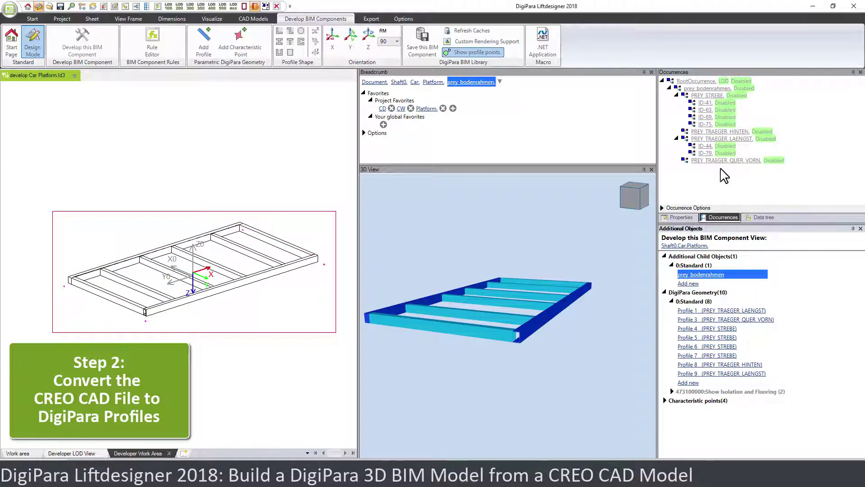
mouse_move(738, 165)
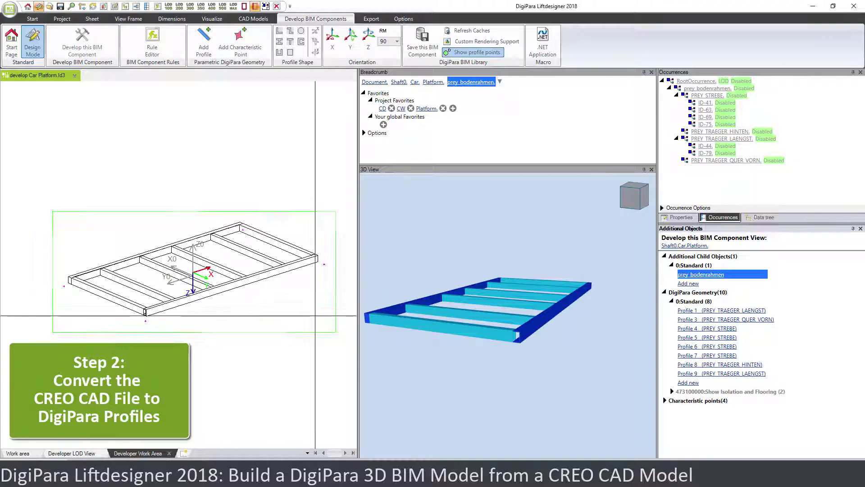
mouse_move(720, 283)
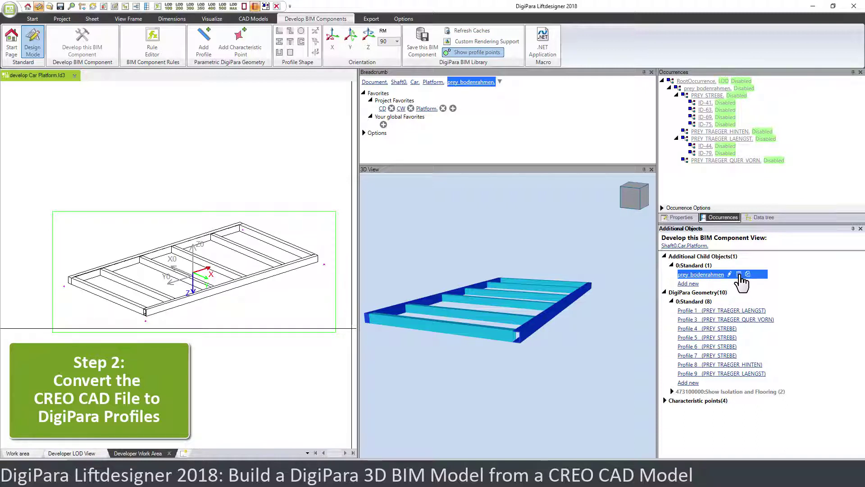
left_click(739, 274)
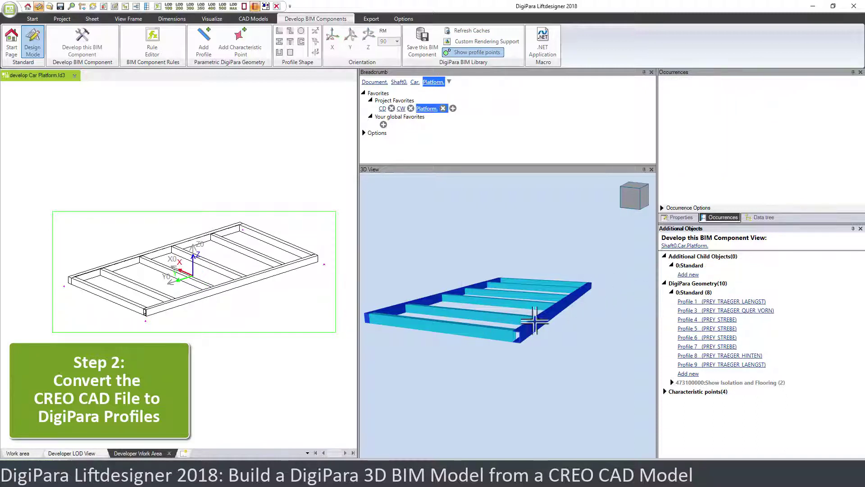
middle_click_drag(558, 336, 539, 333)
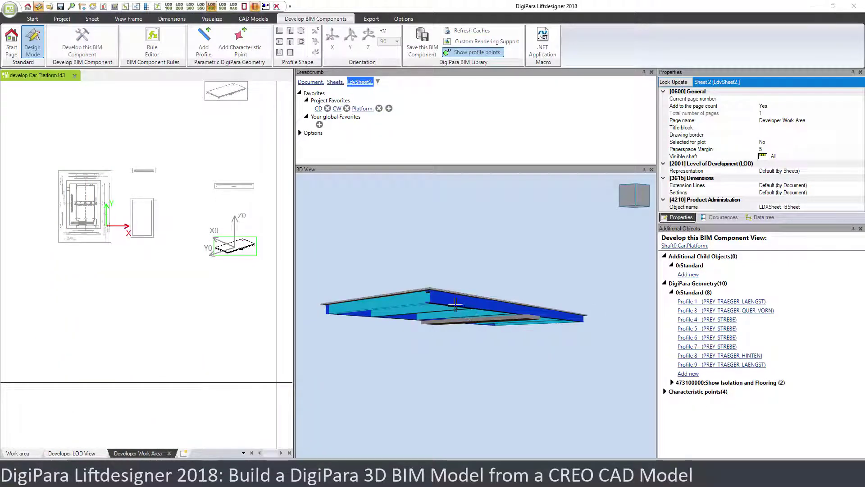
Examine the converted car platform frame in 3D from below and from the side.
middle_click_drag(455, 305, 438, 284)
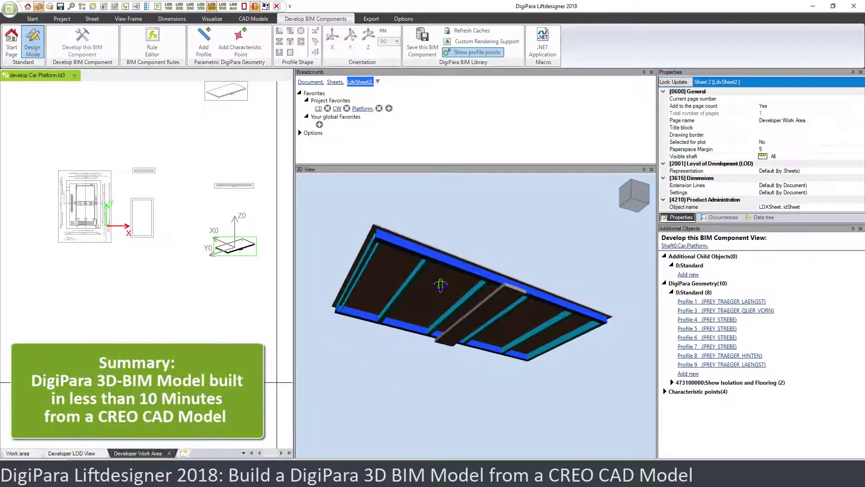
middle_click_drag(439, 285, 399, 232)
middle_click_drag(386, 278, 413, 308)
left_click_drag(413, 307, 379, 300)
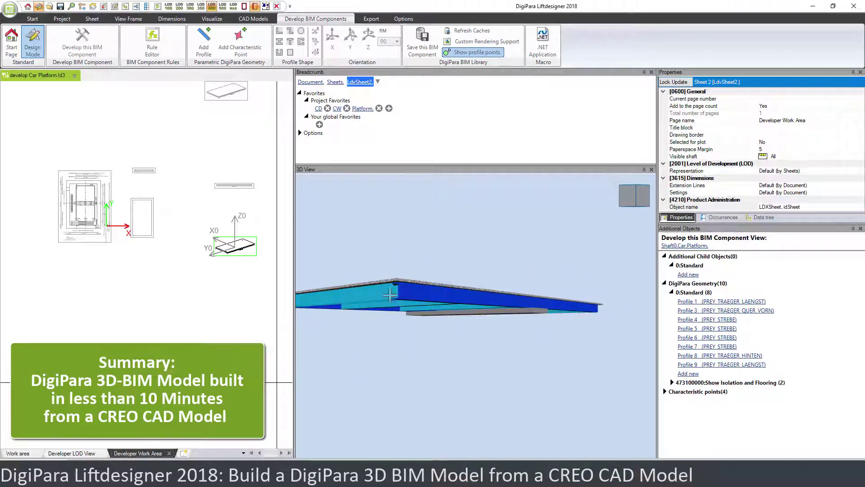
Switch to the Work area sheet and examine the platform from below and from the side inside the lift shaft's 3D model.
left_click(18, 453)
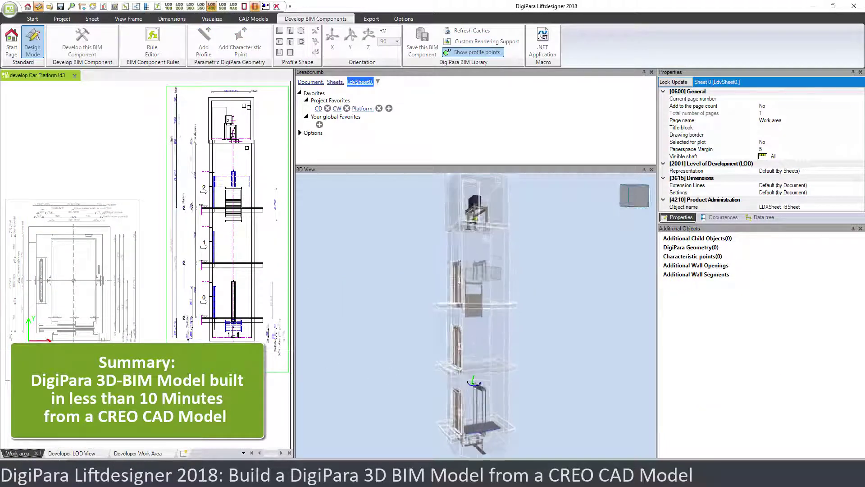
left_click_drag(475, 378, 522, 300)
scroll(458, 318, "up", 6)
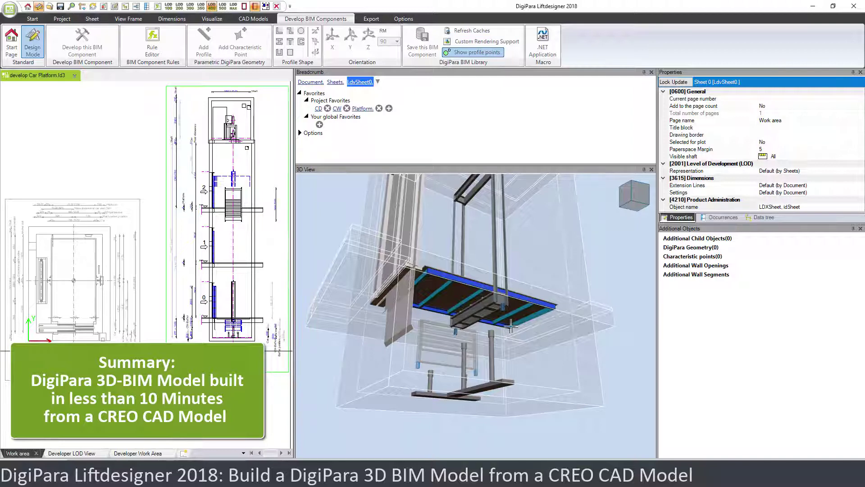
middle_click_drag(469, 318, 476, 326)
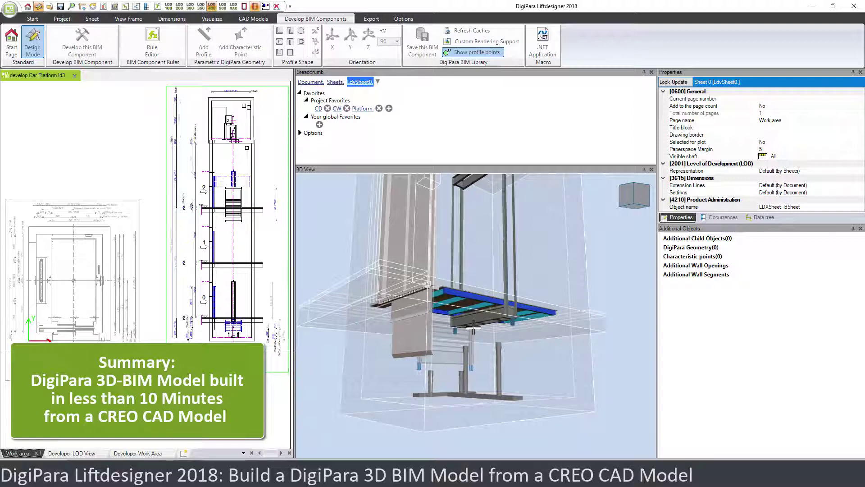
middle_click_drag(473, 326, 483, 324)
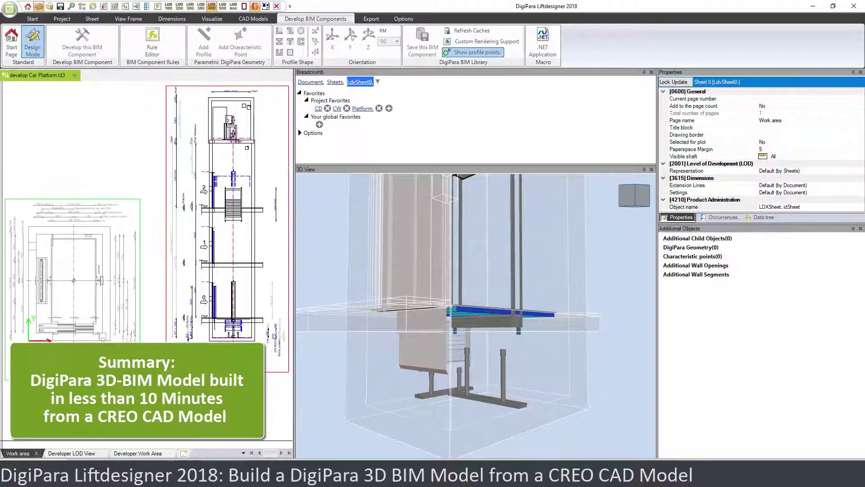